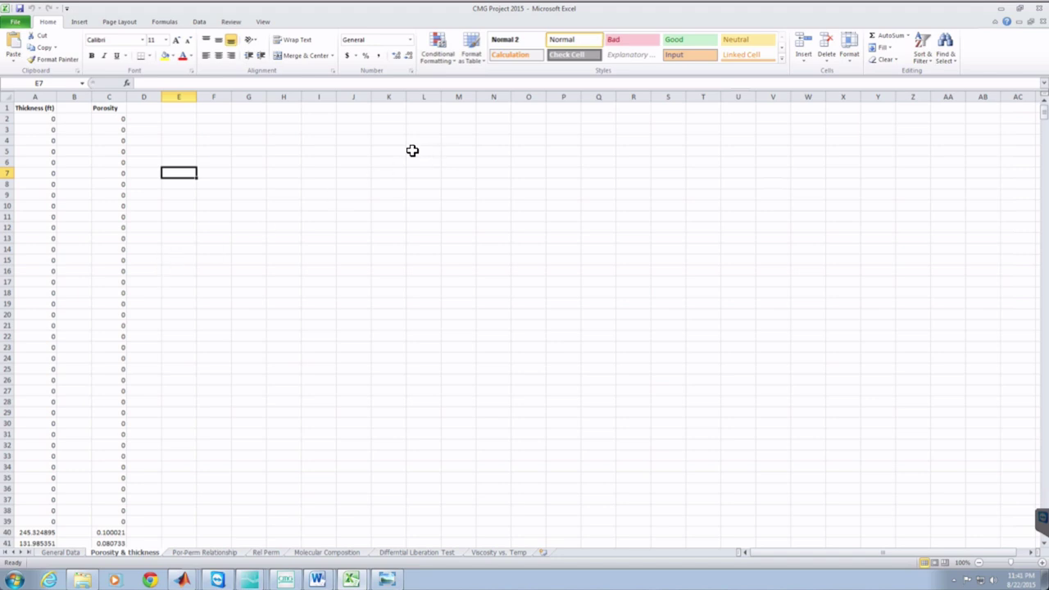
# - Select cell F6, then show the Por-Perm Relationship sheet with its Porosity and Permeability (mD) columns
pyautogui.click(229, 157)
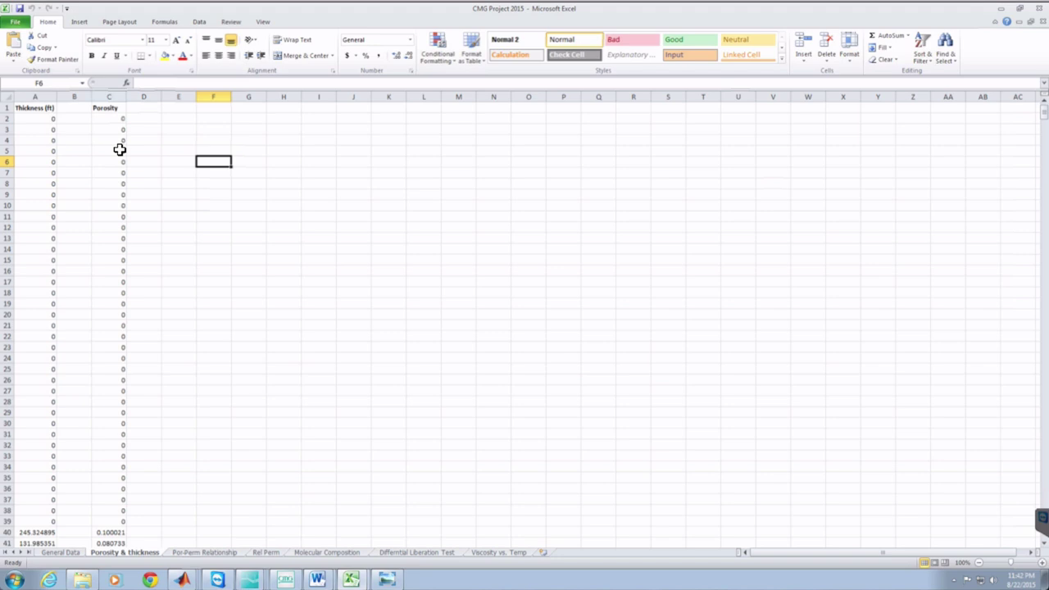
pyautogui.moveTo(211, 565)
pyautogui.click(197, 553)
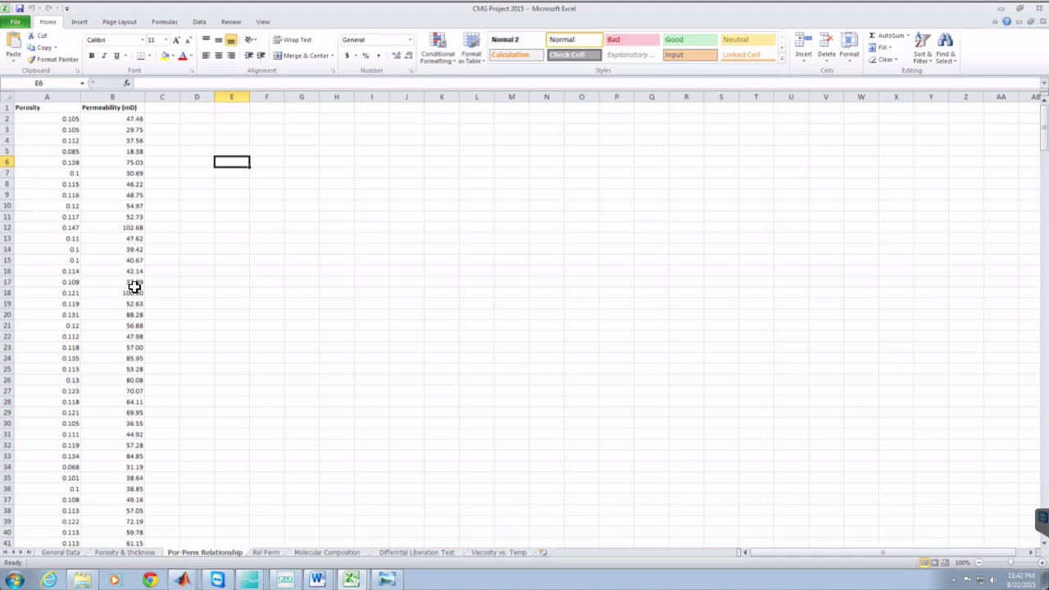
# - Check the Porosity & thickness sheet, go back to Por-Perm Relationship, and bring up the CMG_Project A 2015 brief
pyautogui.click(124, 552)
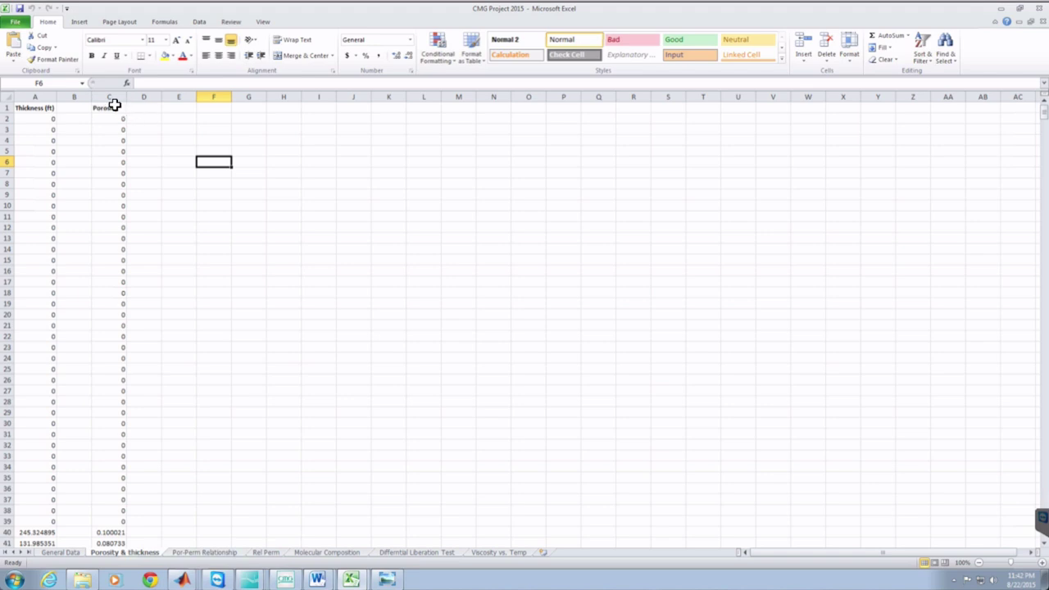
pyautogui.click(196, 553)
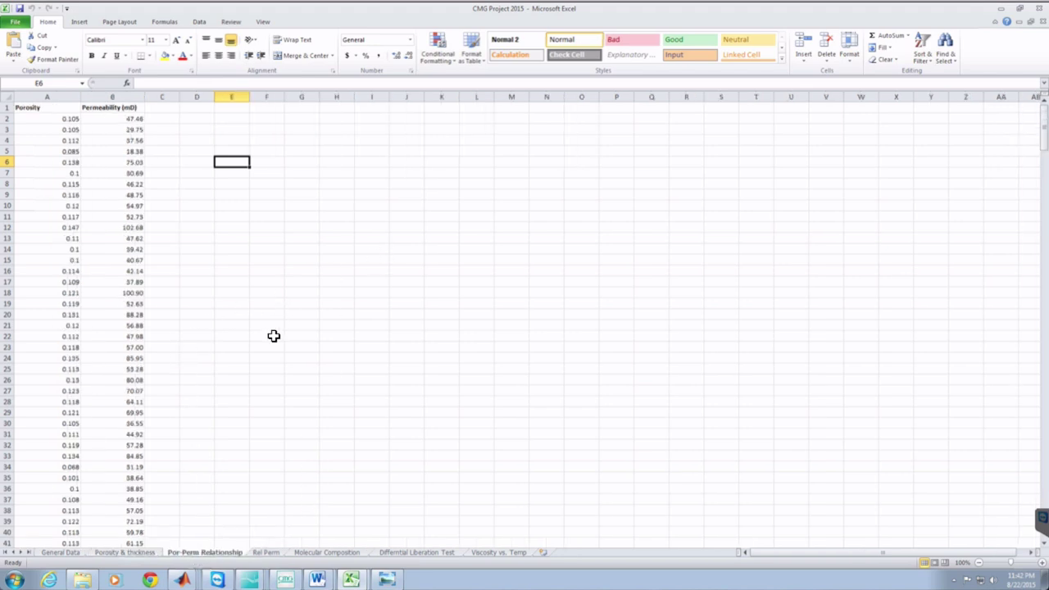
pyautogui.moveTo(338, 583)
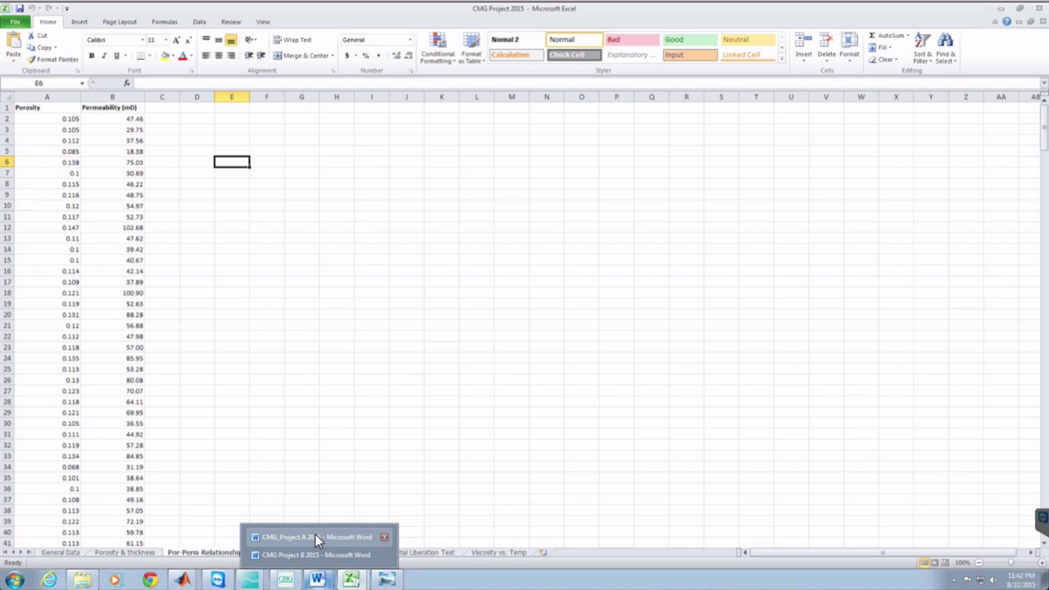
pyautogui.click(314, 533)
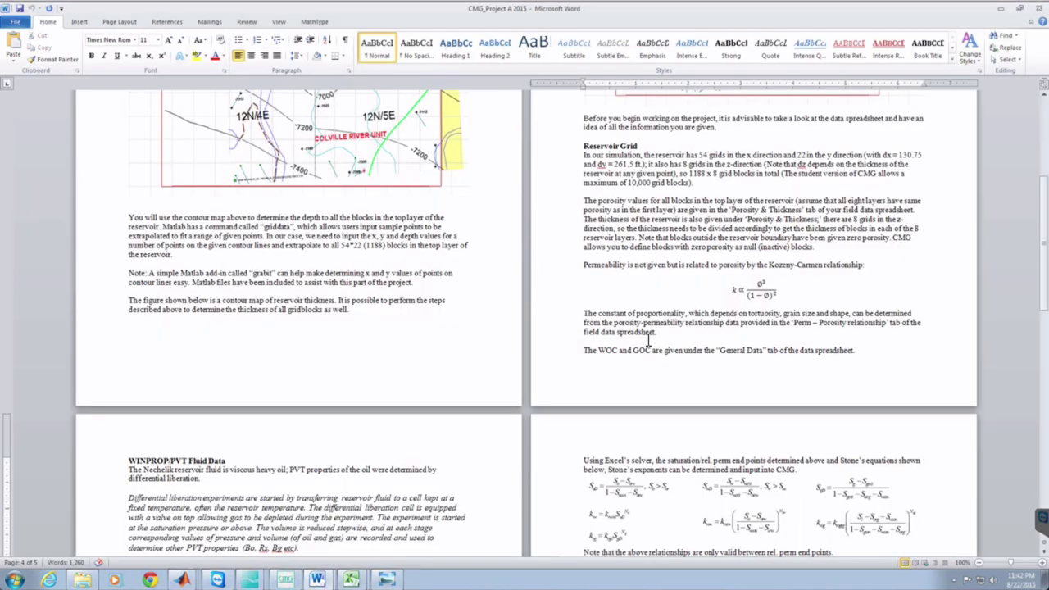
# - Read the brief's permeability passage, then return to the CMG Project 2015 workbook's Por-Perm Relationship sheet
pyautogui.click(951, 273)
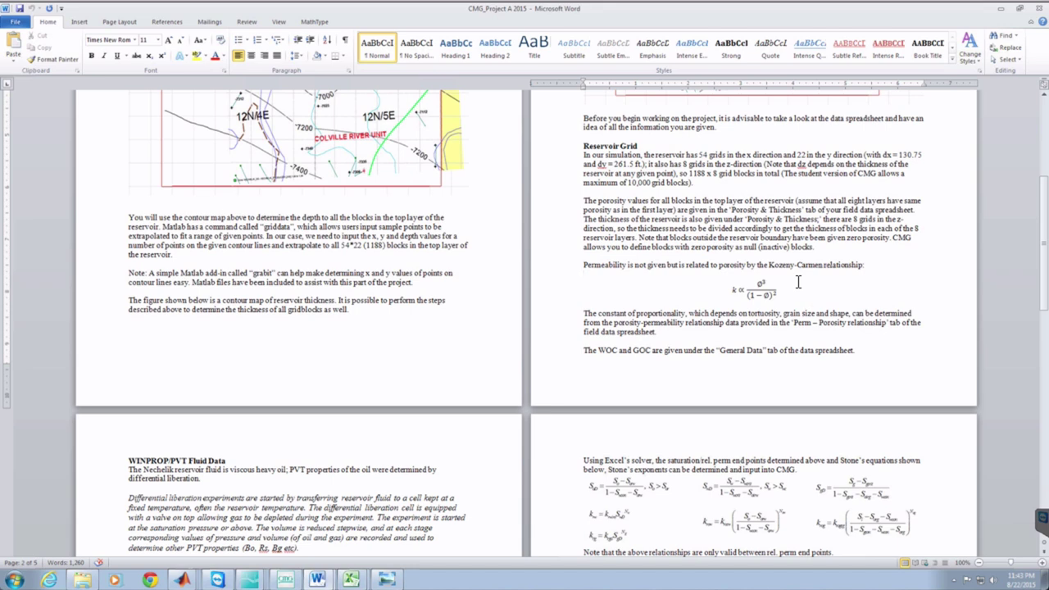
pyautogui.click(351, 580)
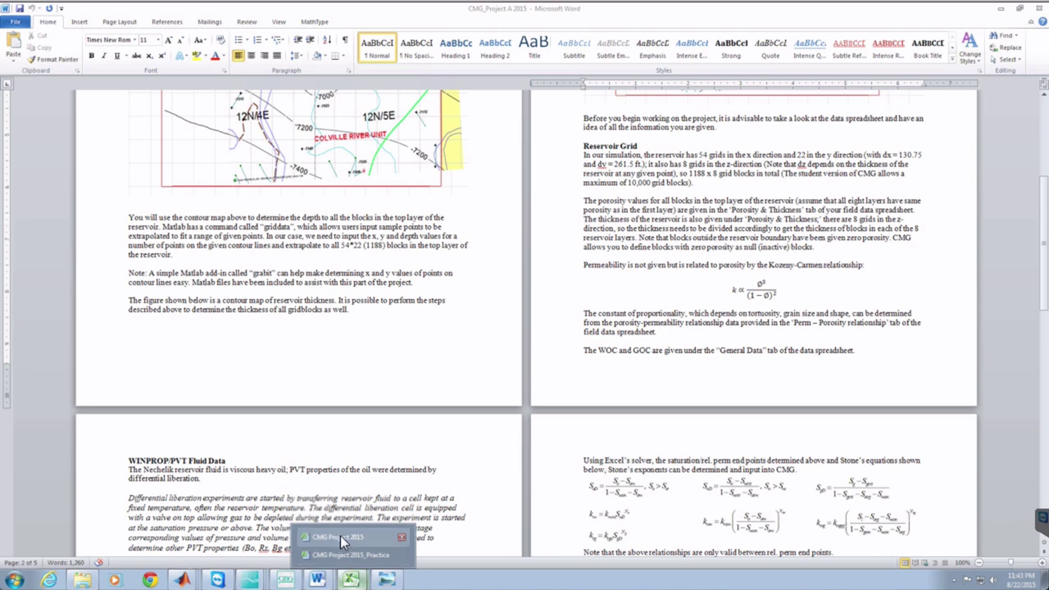
pyautogui.click(342, 536)
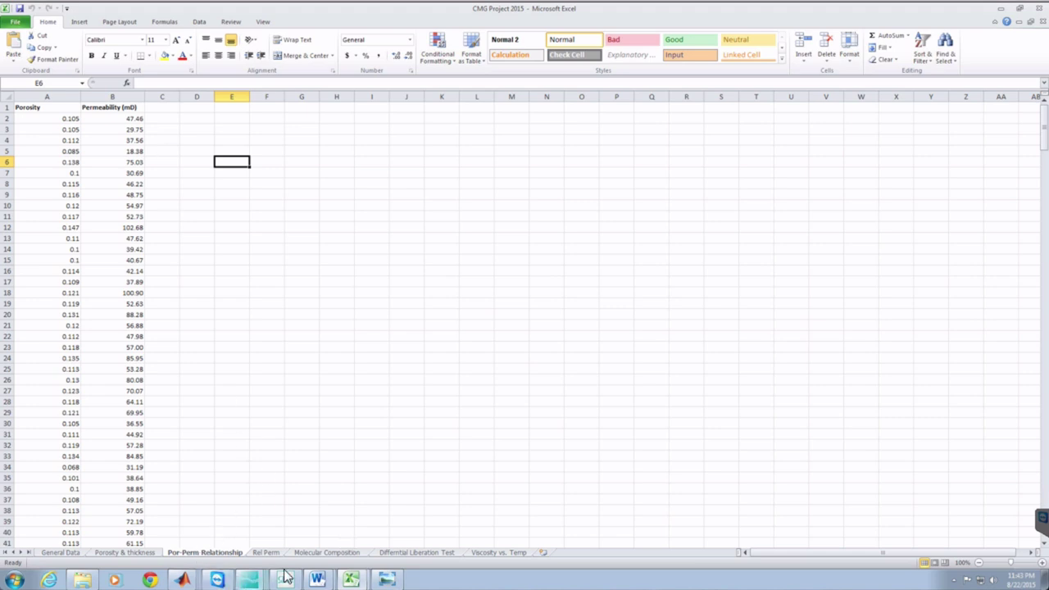
# - Switch to CMG Project 2015_Practice and view its Por^3/(1-Por)^2 chart with trendline y = 26134x
pyautogui.click(352, 580)
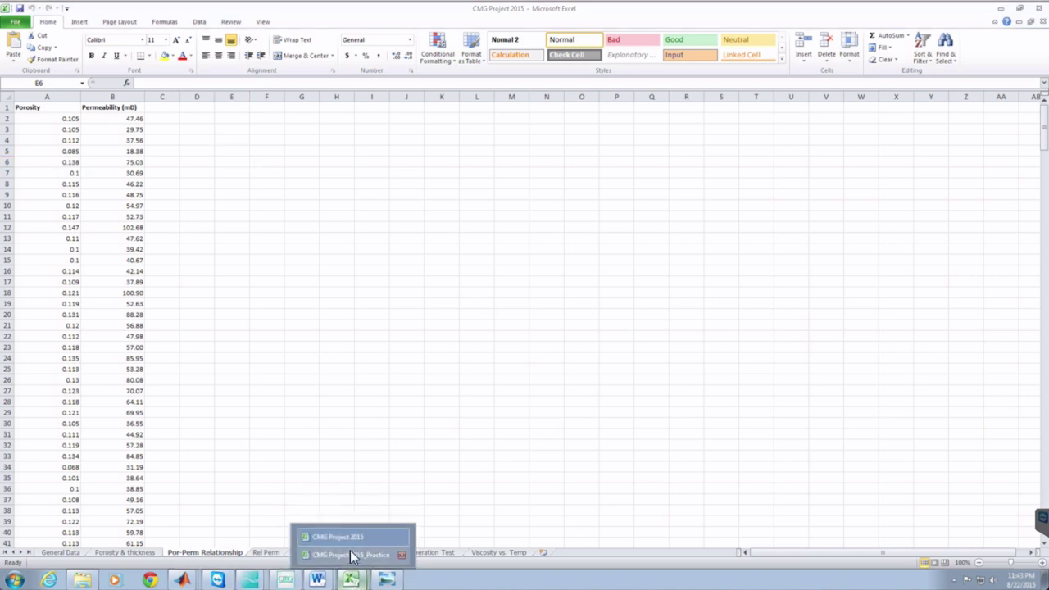
pyautogui.click(352, 555)
pyautogui.click(185, 555)
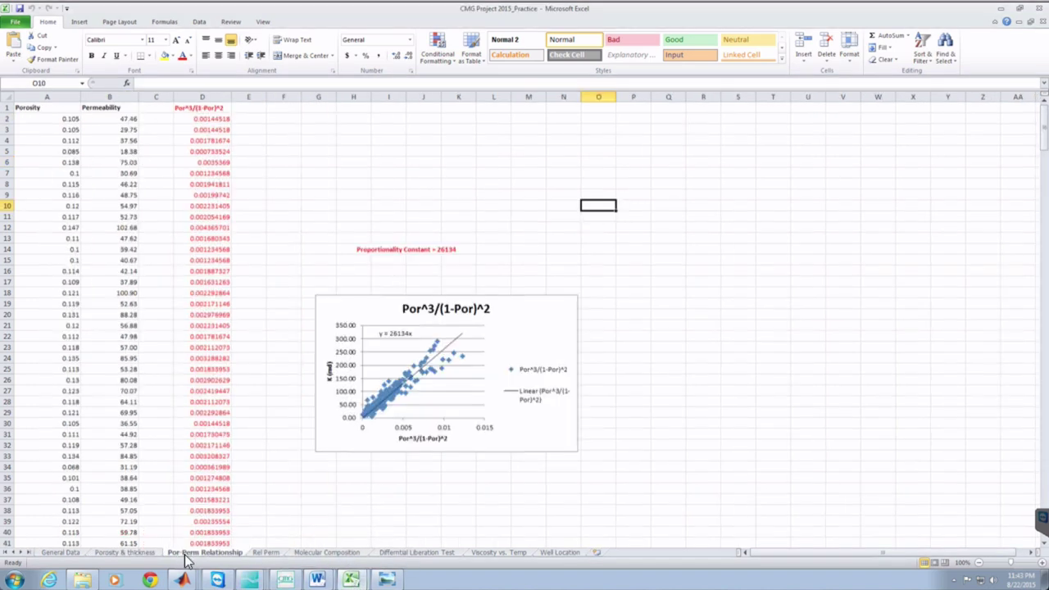
pyautogui.moveTo(441, 362)
pyautogui.click(317, 578)
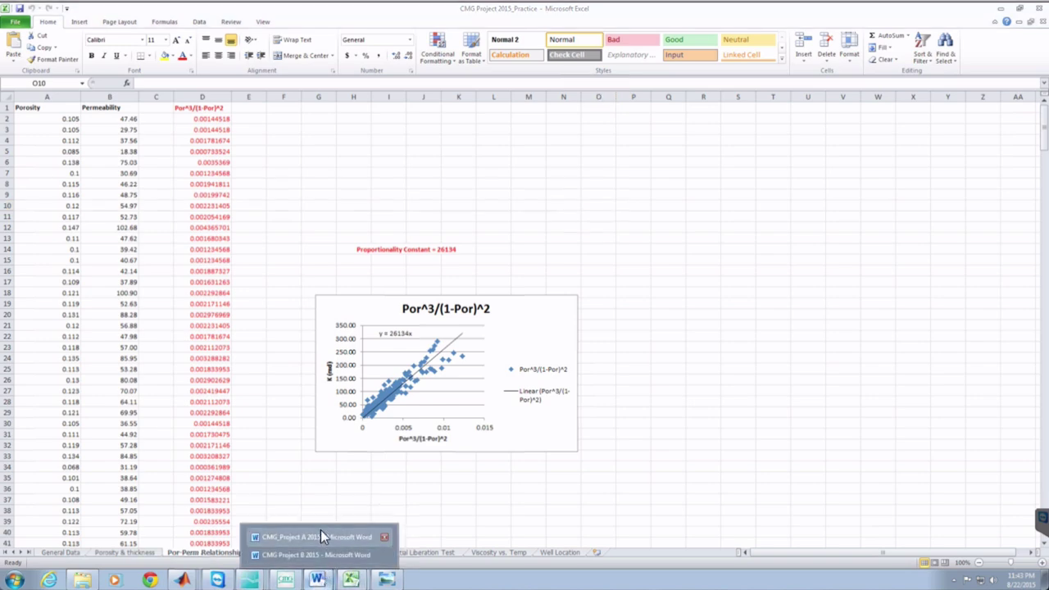
# - Review the CMG_Project A 2015 brief again, then return to the original CMG Project 2015 workbook
pyautogui.click(321, 537)
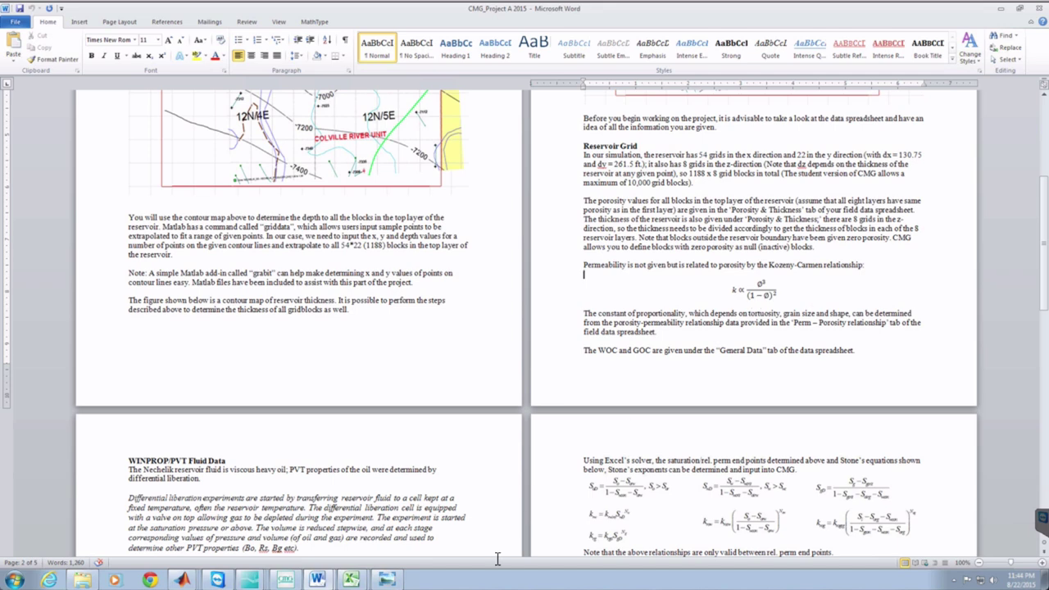
pyautogui.click(351, 580)
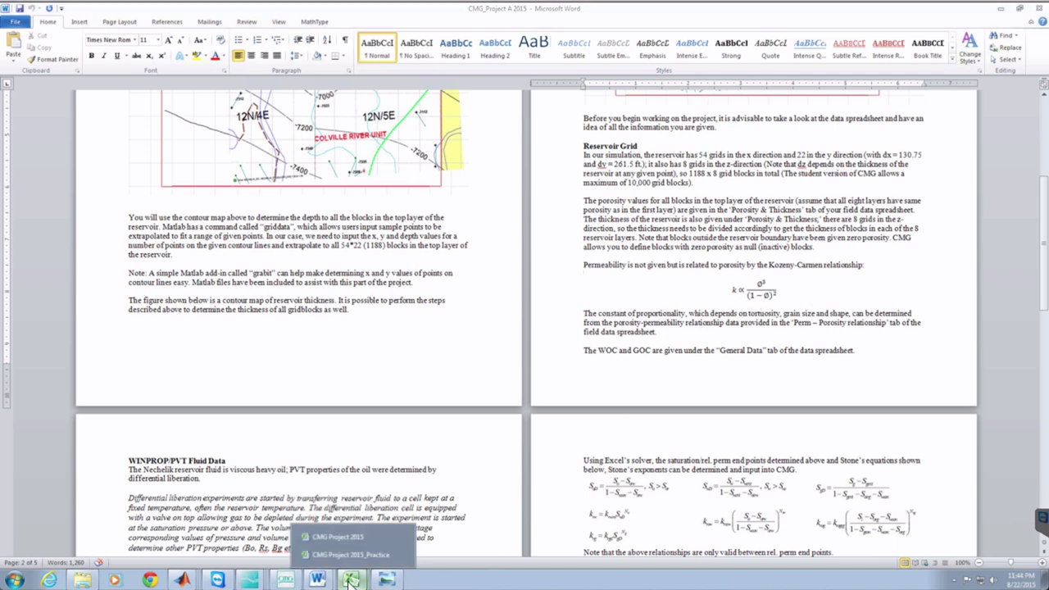
pyautogui.click(339, 534)
pyautogui.click(350, 580)
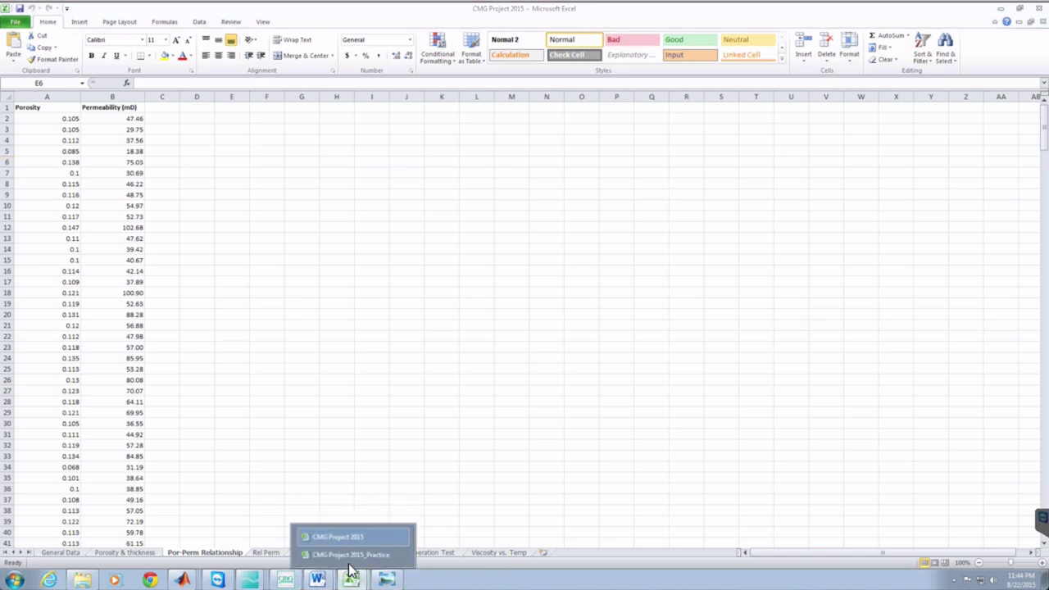
# - In the Practice workbook, inspect the Por^3/(1-Por)^2 chart's plot area and trendline options without changing them
pyautogui.click(352, 555)
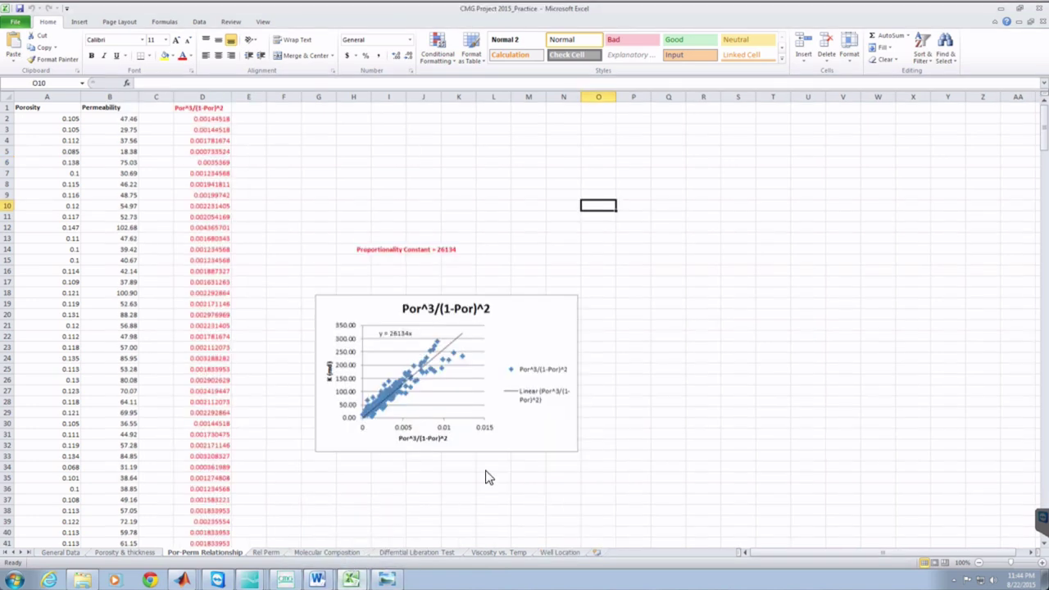
pyautogui.click(410, 400)
pyautogui.rightClick(409, 400)
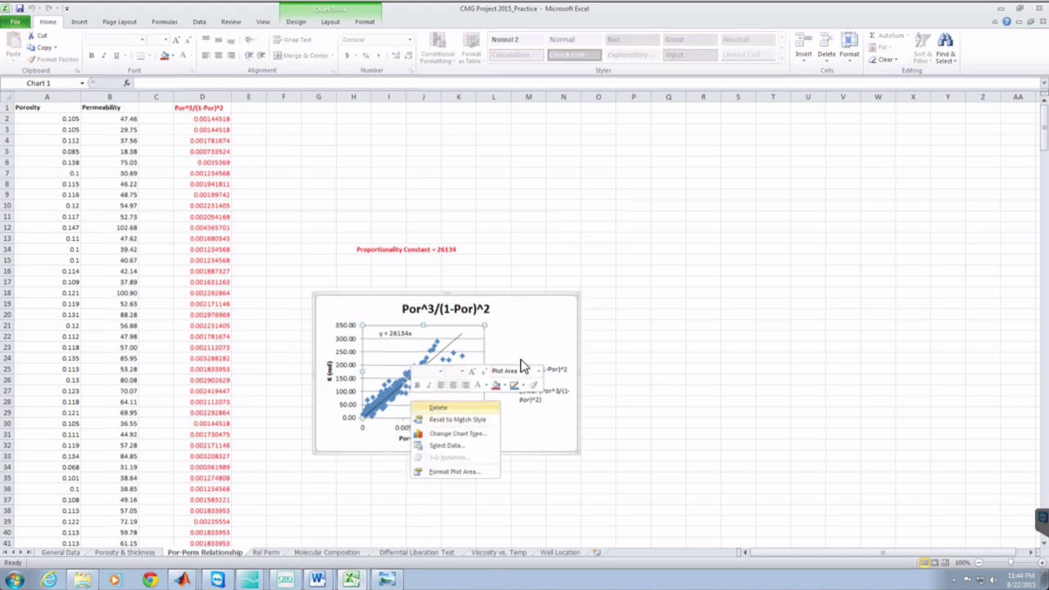
pyautogui.click(536, 335)
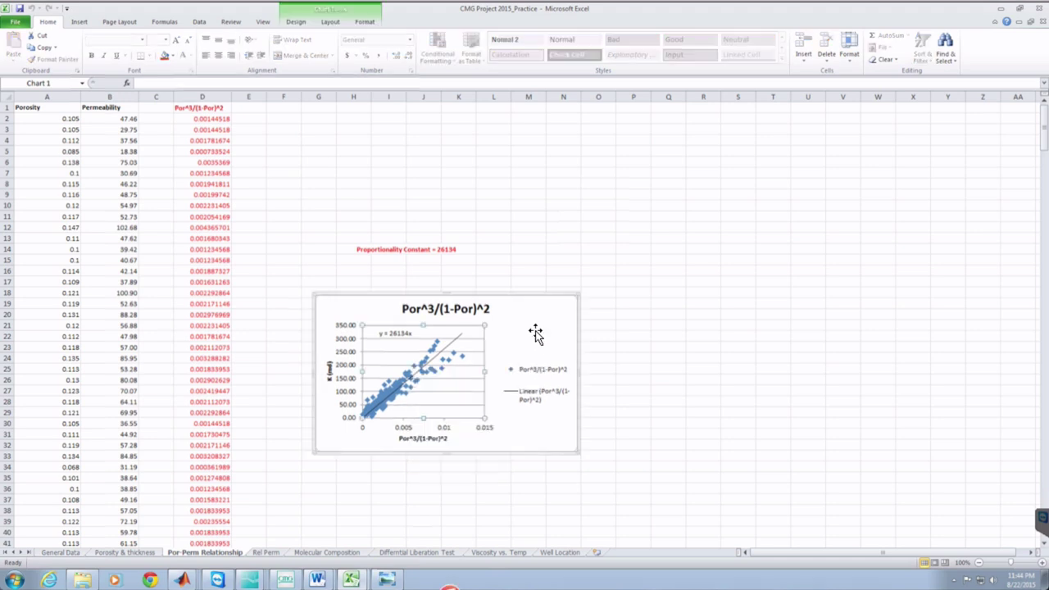
pyautogui.click(332, 20)
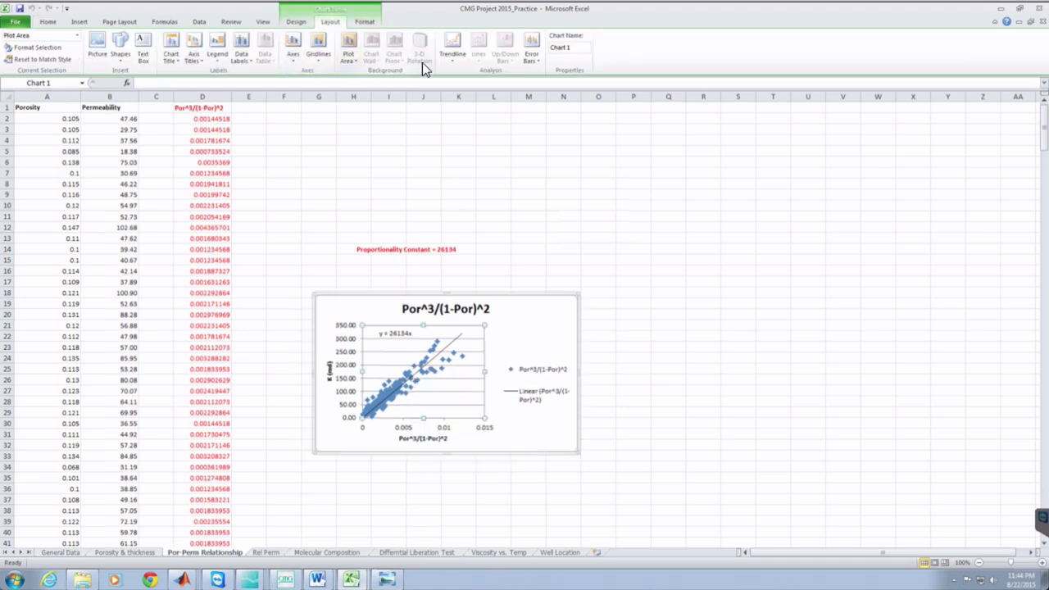
pyautogui.click(455, 61)
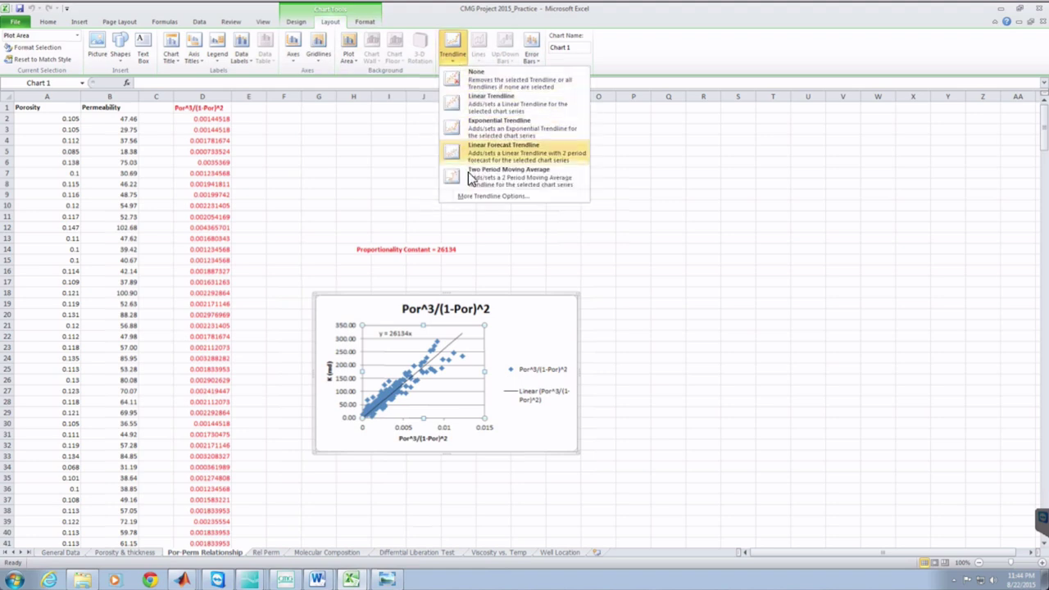
pyautogui.click(508, 335)
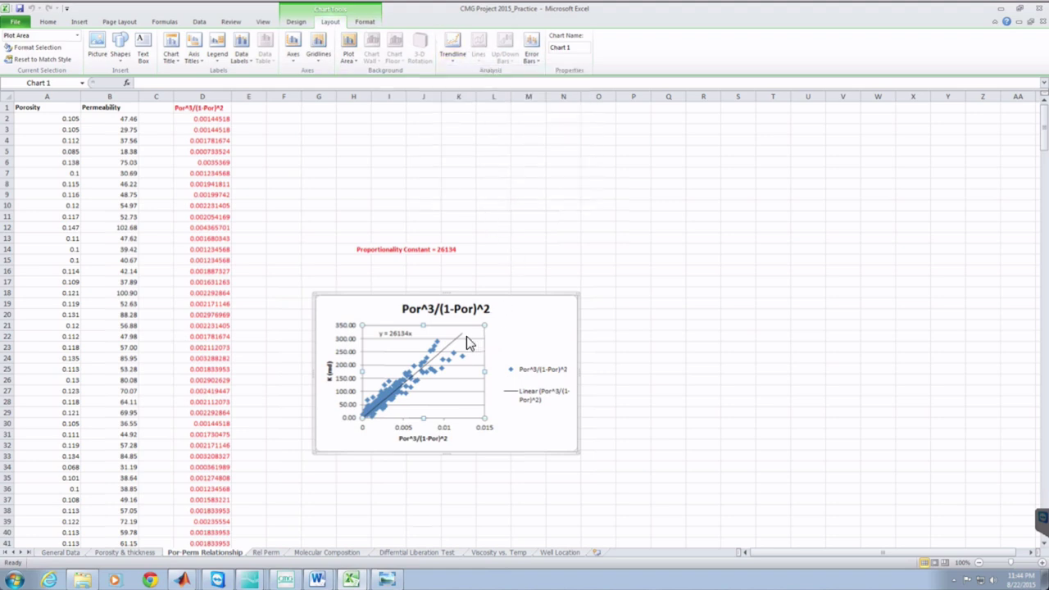
# - Check the trendline's format settings, then move the y = 26134x equation label right of the plot
pyautogui.click(466, 335)
pyautogui.click(453, 338)
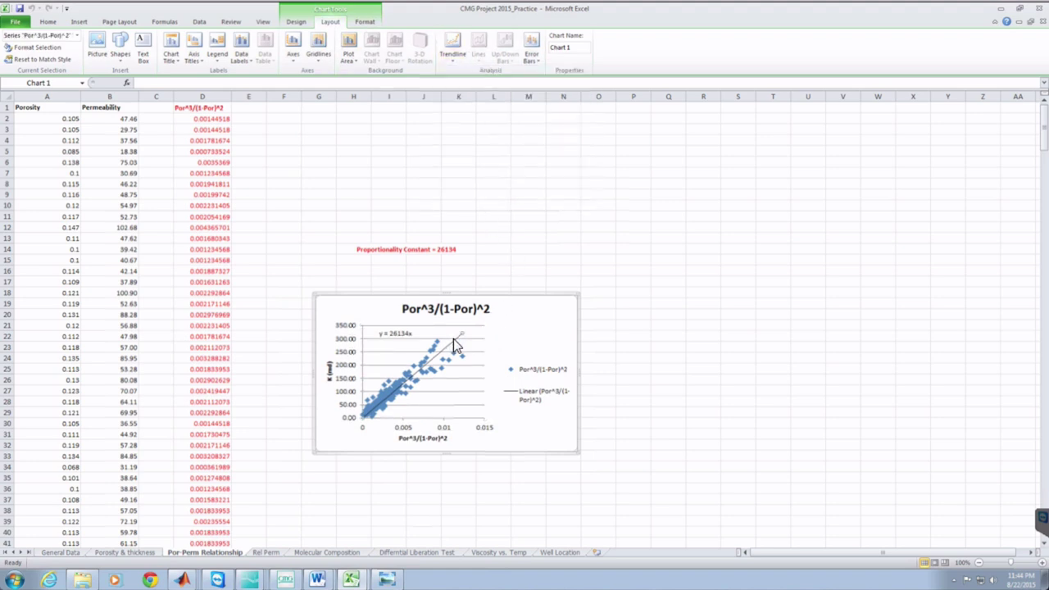
pyautogui.doubleClick(453, 338)
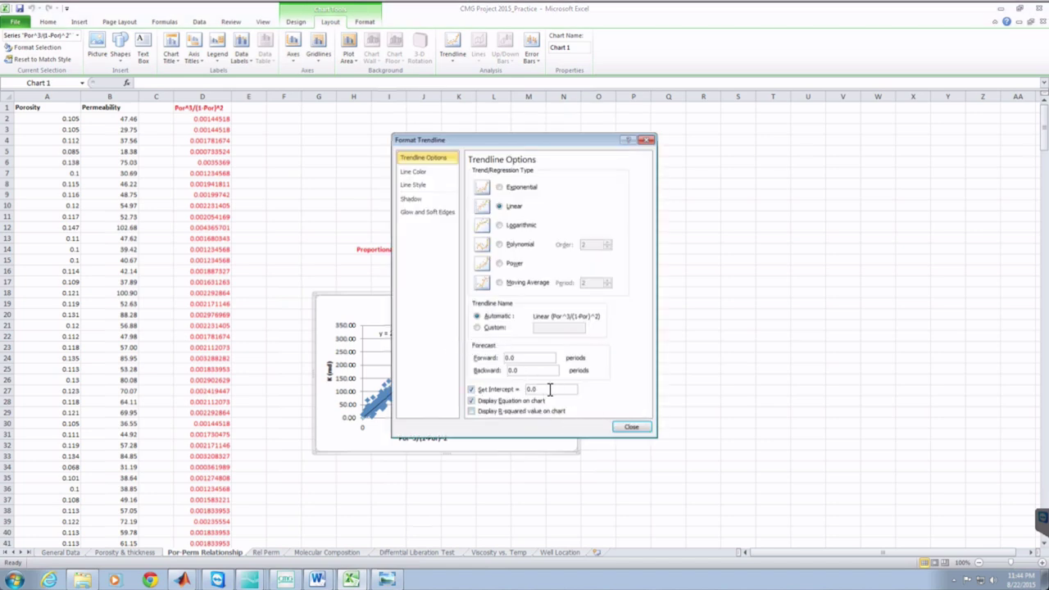
pyautogui.click(630, 428)
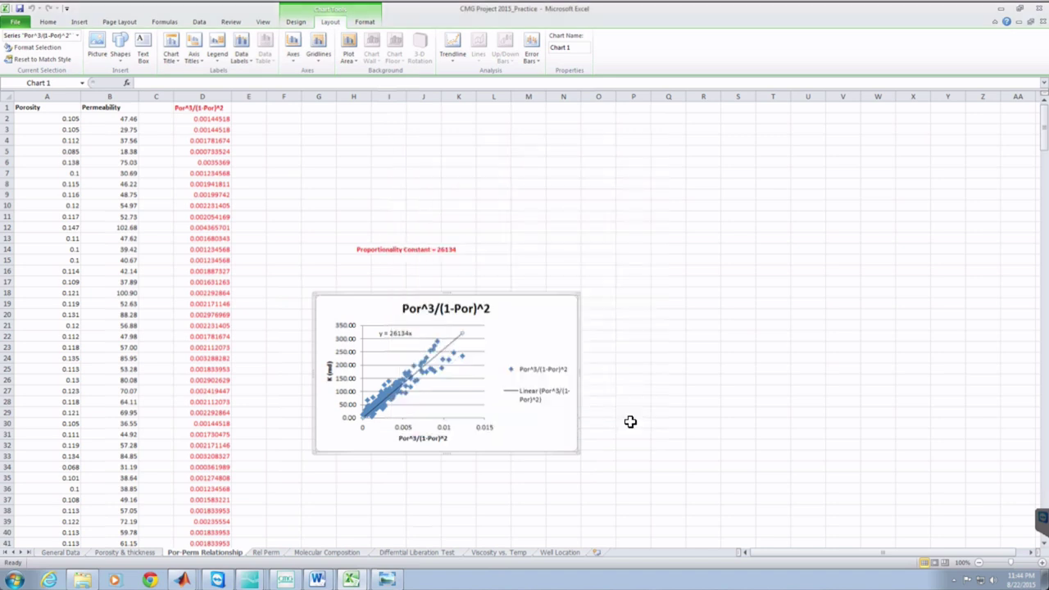
pyautogui.click(381, 335)
pyautogui.moveTo(392, 327); pyautogui.dragTo(544, 326)
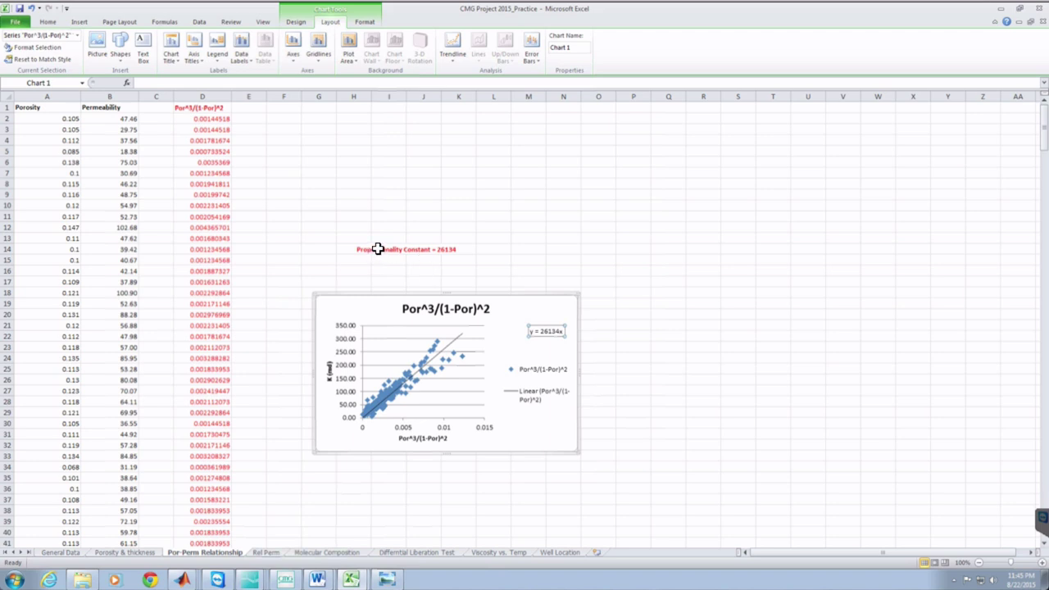
pyautogui.click(140, 556)
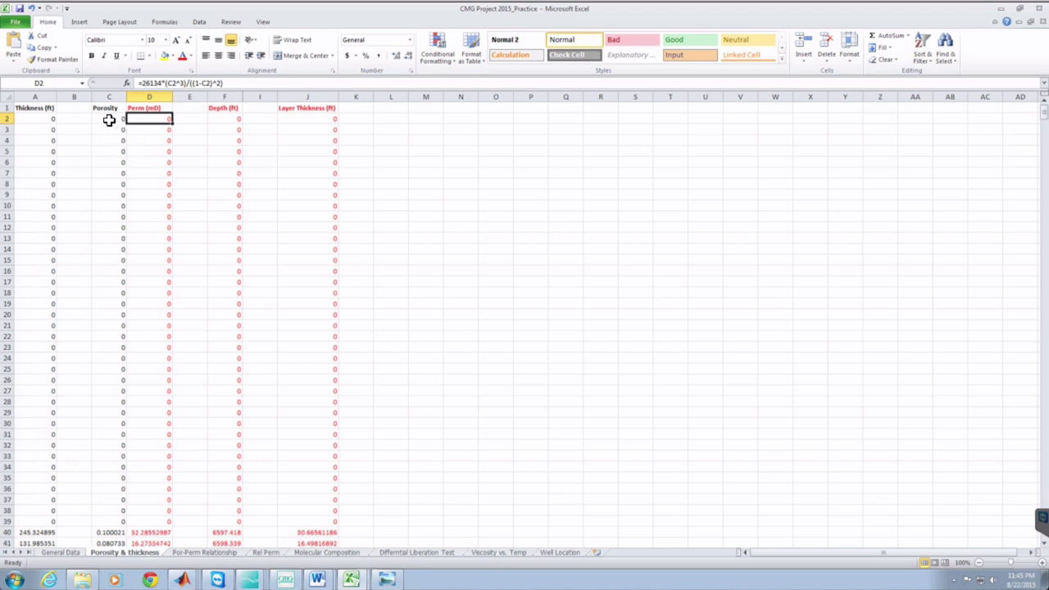
pyautogui.click(163, 83)
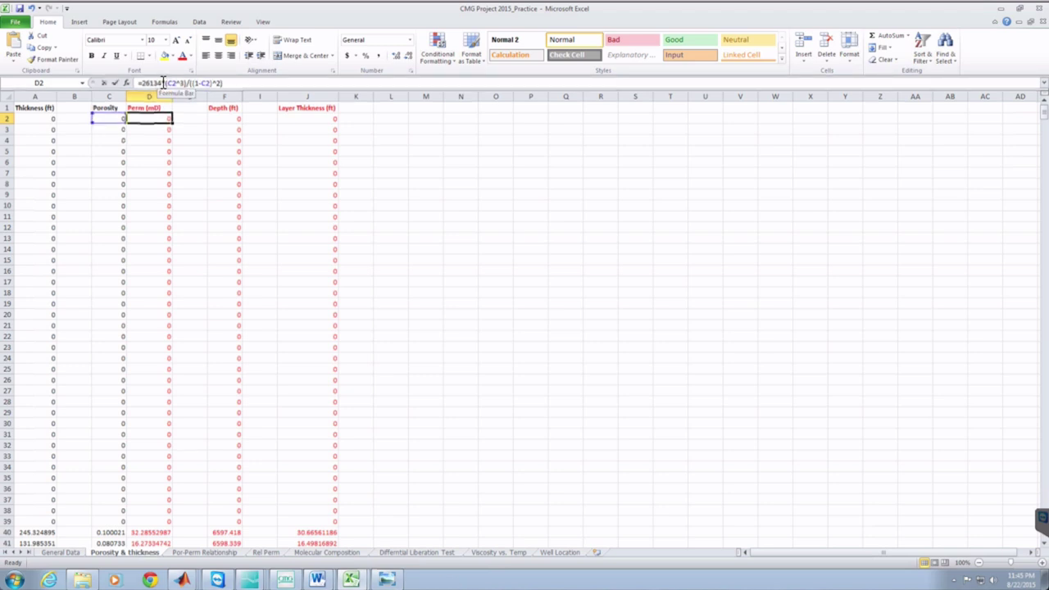
pyautogui.moveTo(163, 82); pyautogui.dragTo(146, 83)
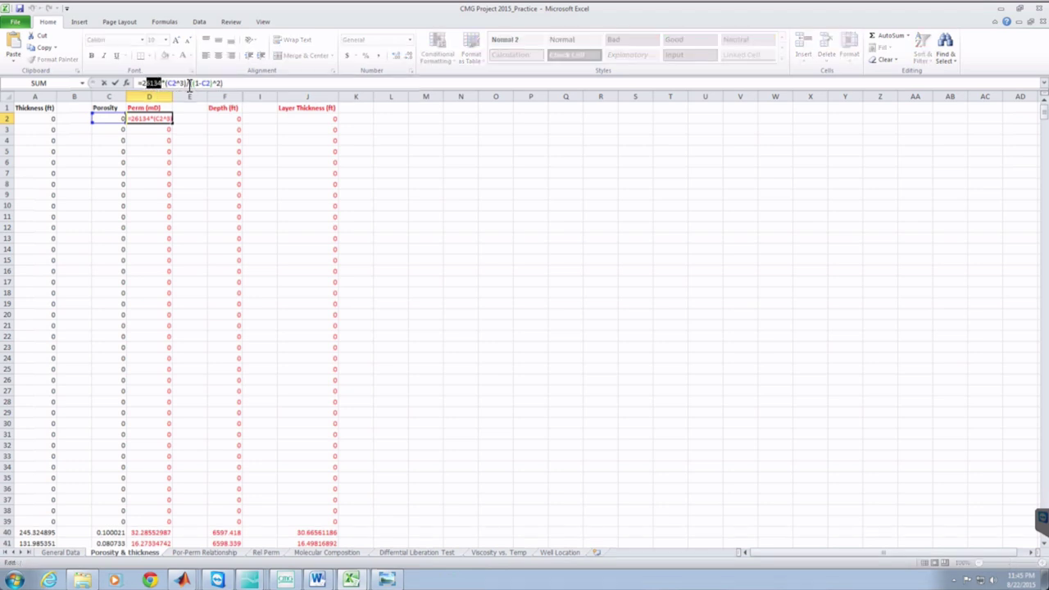
pyautogui.click(203, 129)
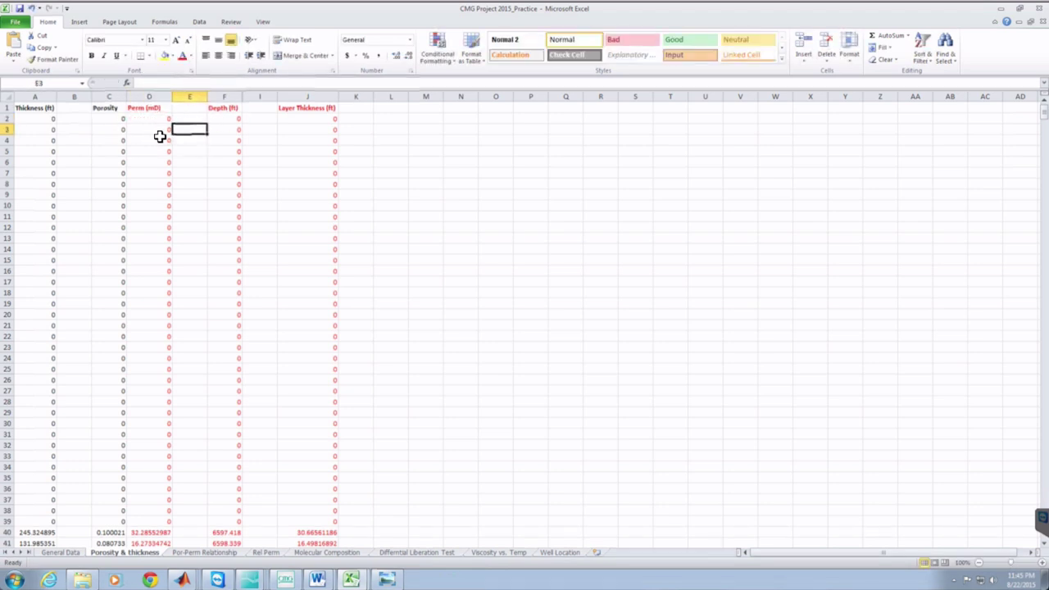
pyautogui.click(207, 552)
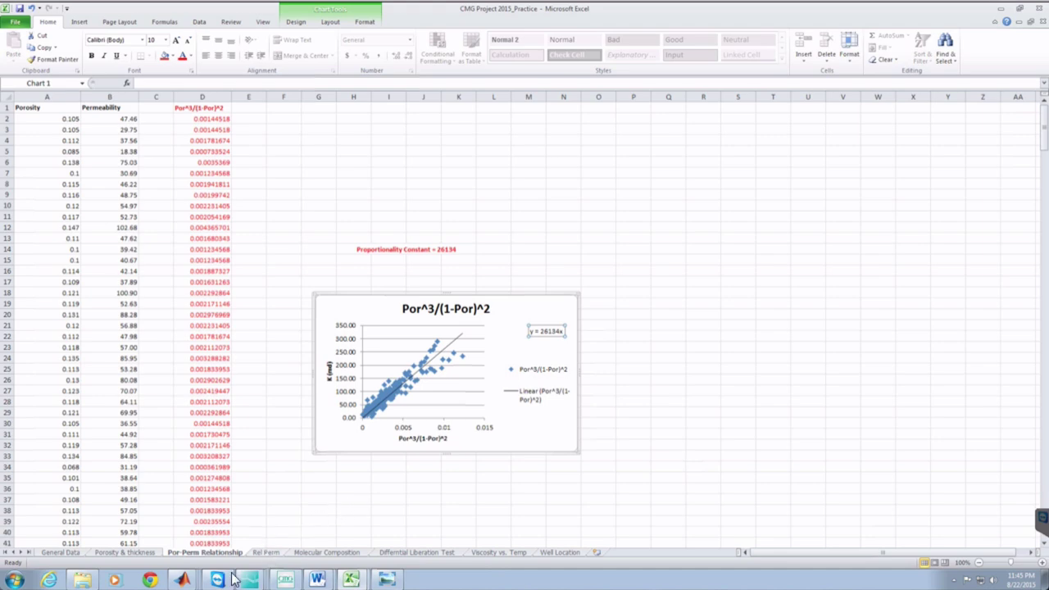
# - Switch to CMG Project 2015 and view its Rel Perm sheet with Water-Oil and Gas-Oil tables
pyautogui.click(351, 576)
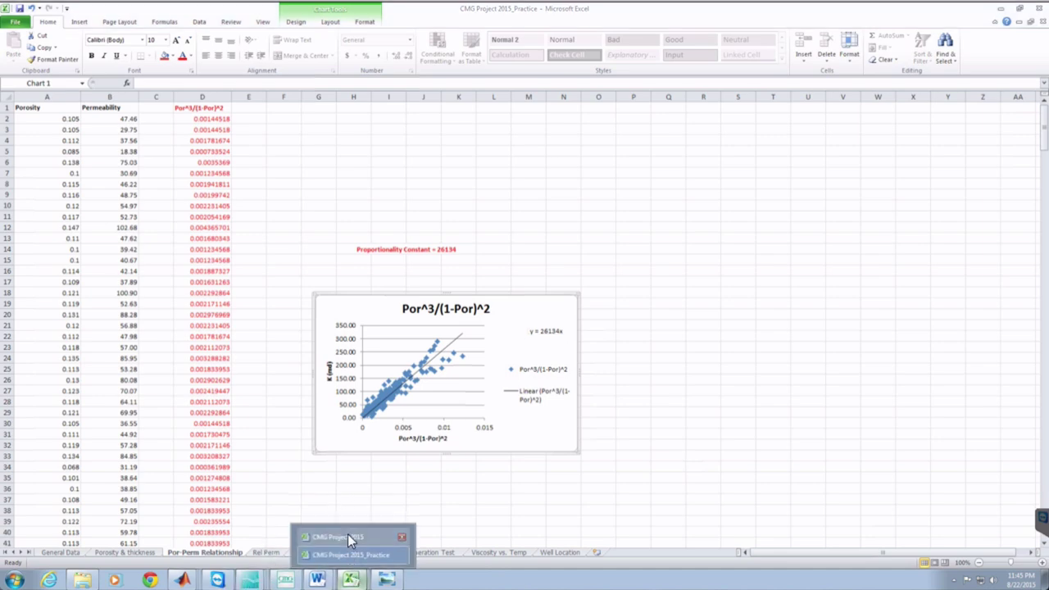
pyautogui.click(347, 536)
pyautogui.click(269, 553)
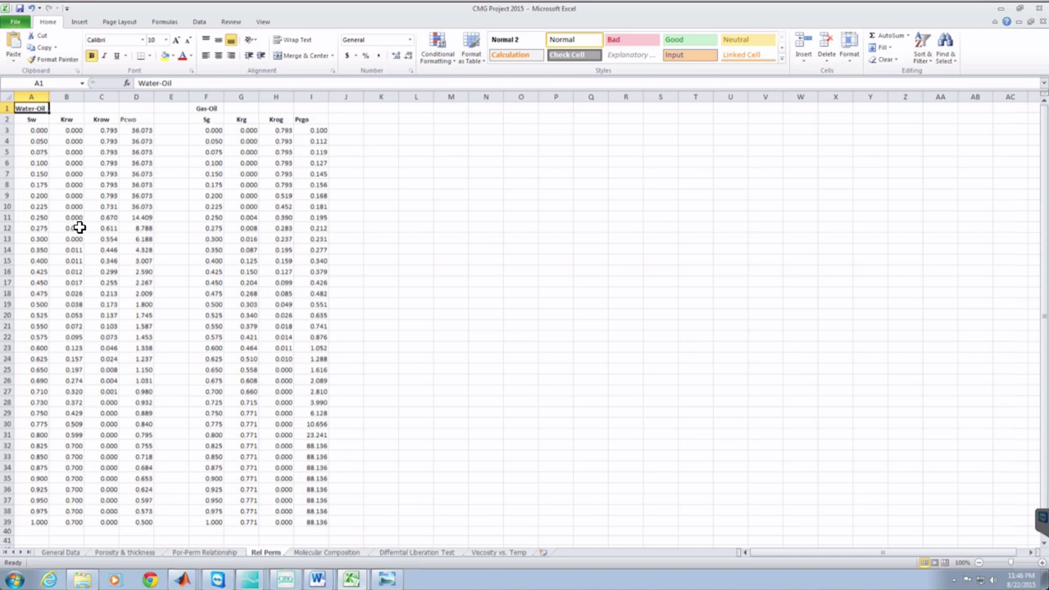
# - Clear the Krw values in B3:B12 and B33:B39 on the Rel Perm sheet
pyautogui.moveTo(80, 228); pyautogui.dragTo(82, 129)
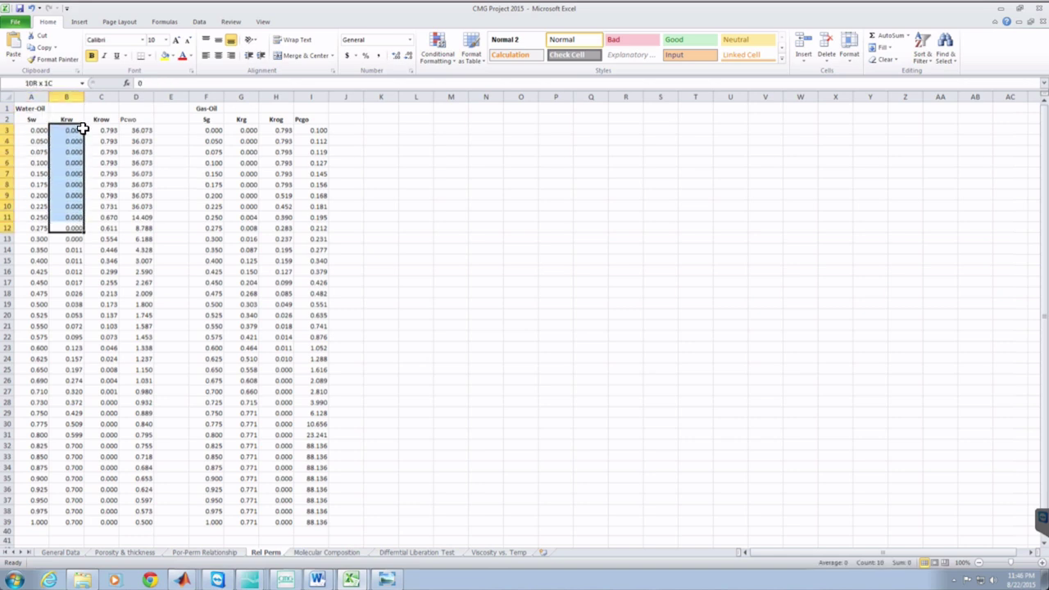
pyautogui.rightClick(67, 165)
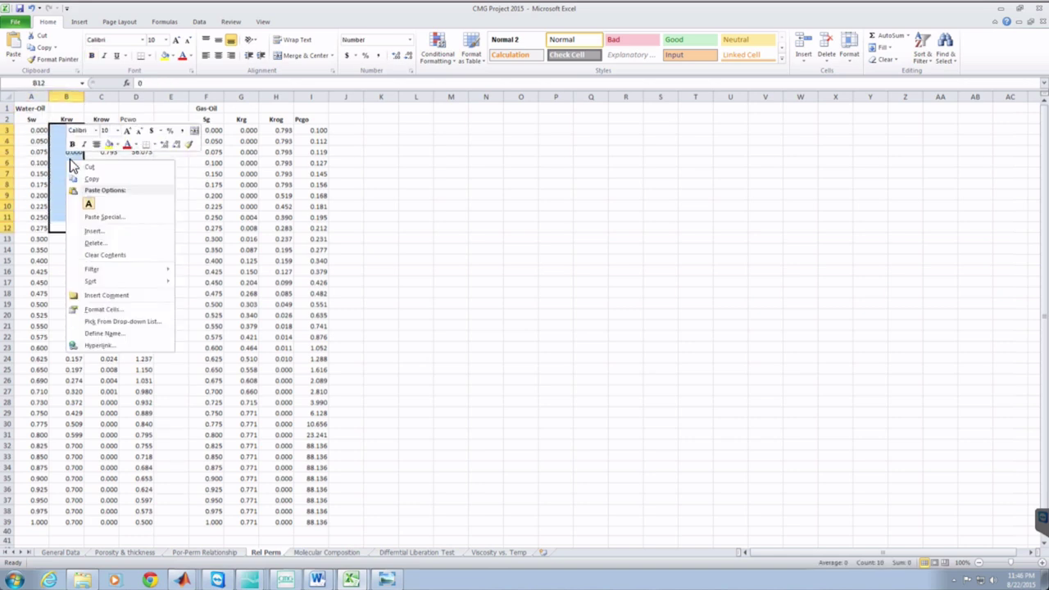
pyautogui.click(123, 255)
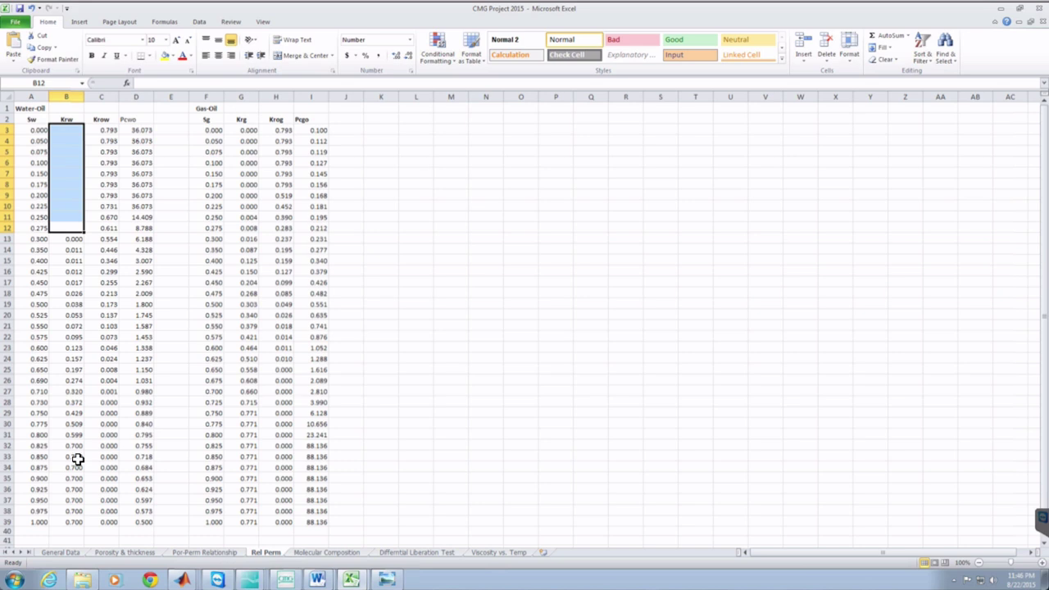
pyautogui.moveTo(76, 458); pyautogui.dragTo(70, 525)
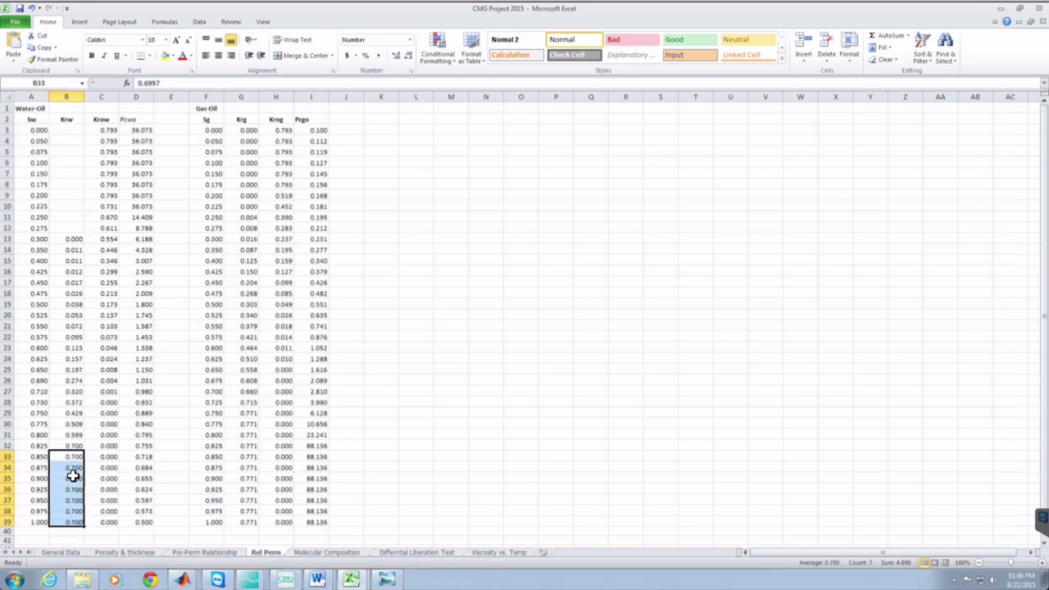
pyautogui.rightClick(73, 475)
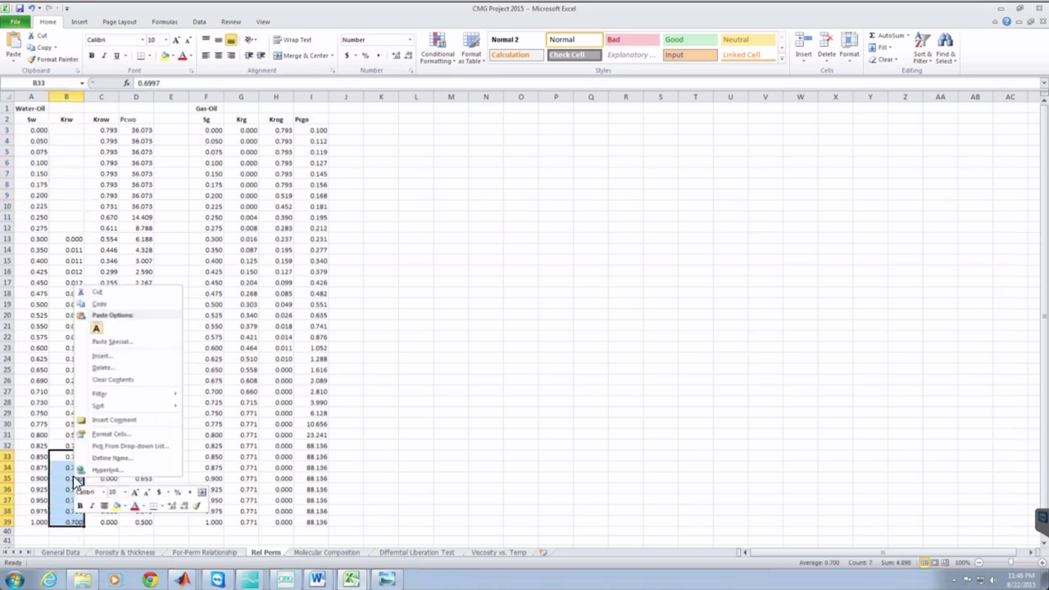
pyautogui.click(131, 379)
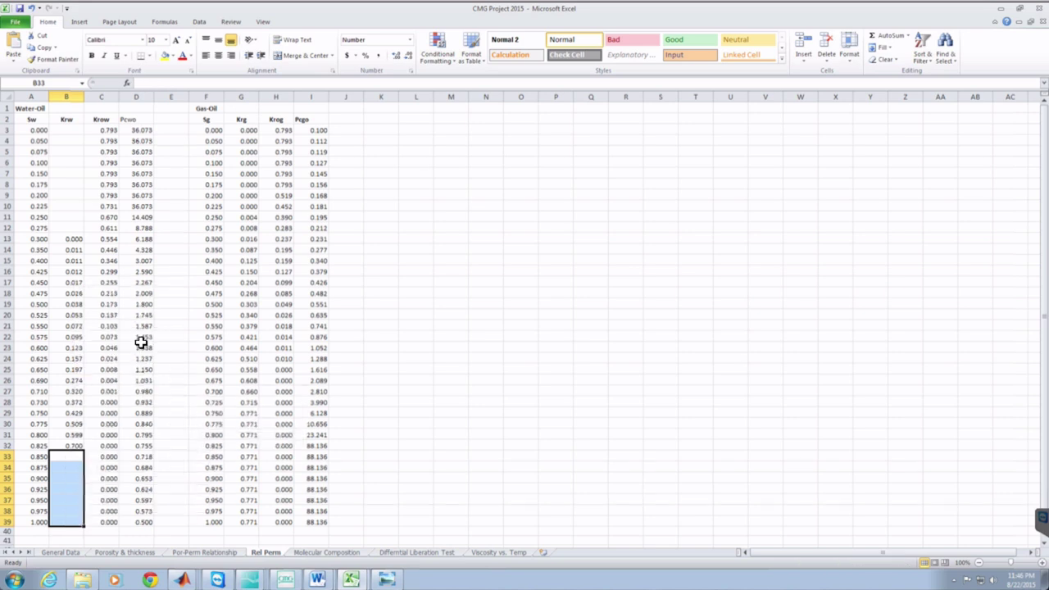
# - Clear the Krow values in C3:C8, then return to the Practice workbook
pyautogui.moveTo(114, 131); pyautogui.dragTo(110, 182)
pyautogui.rightClick(109, 154)
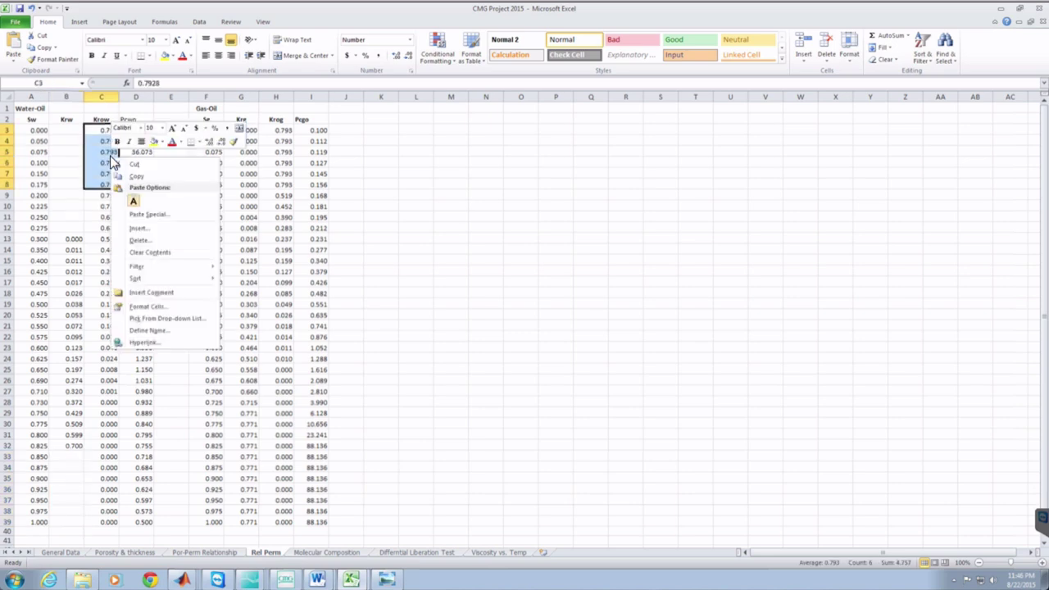
pyautogui.click(165, 252)
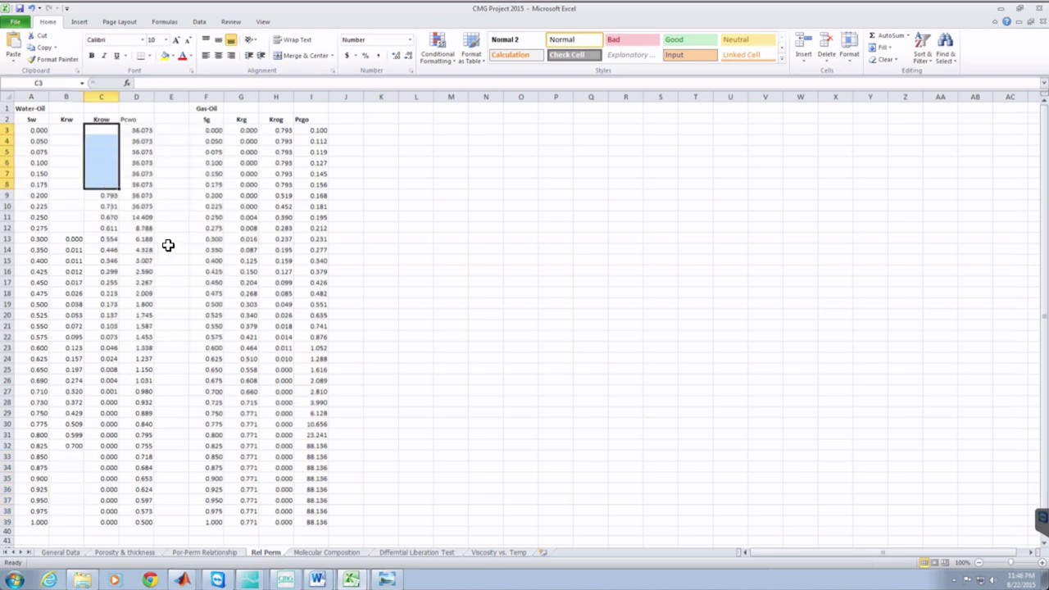
pyautogui.click(350, 579)
pyautogui.click(352, 556)
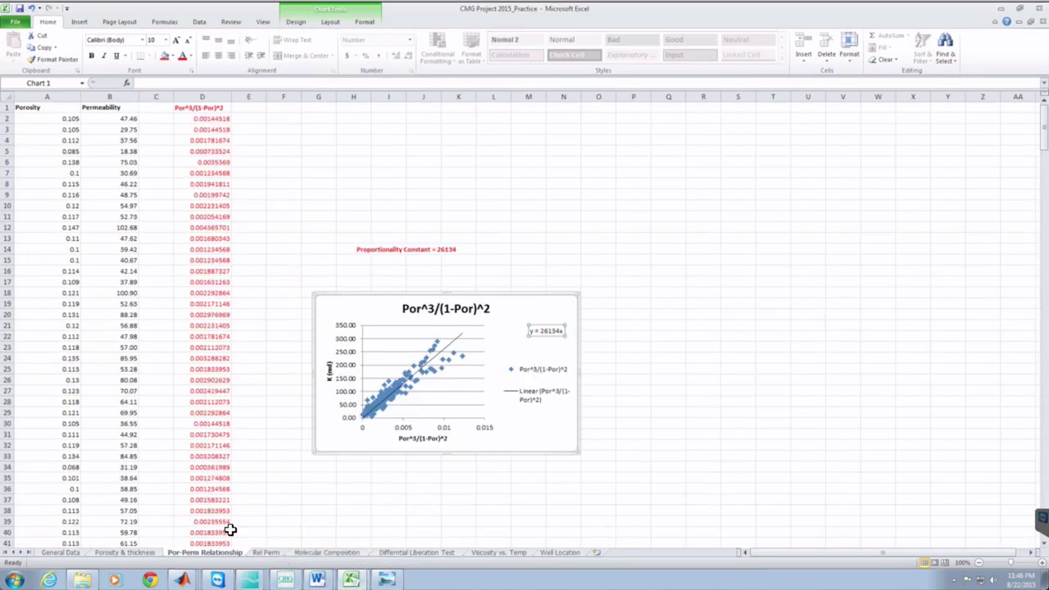
# - On the Practice Rel Perm sheet, select the Sw, Krw, Krow data and move the Krw/Krow chart up near row 4
pyautogui.click(266, 551)
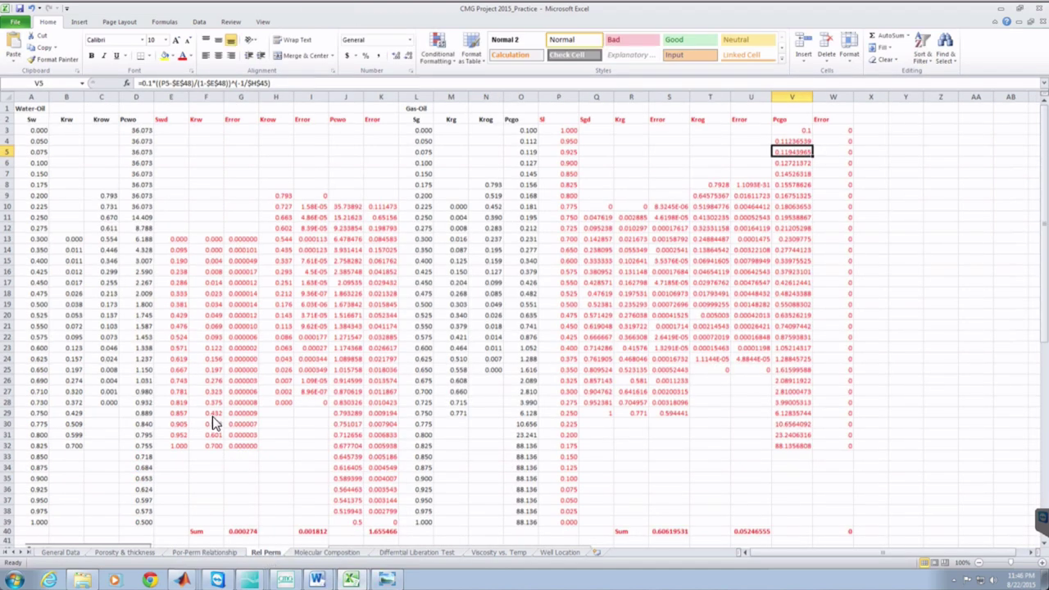
pyautogui.moveTo(31, 114); pyautogui.dragTo(93, 520)
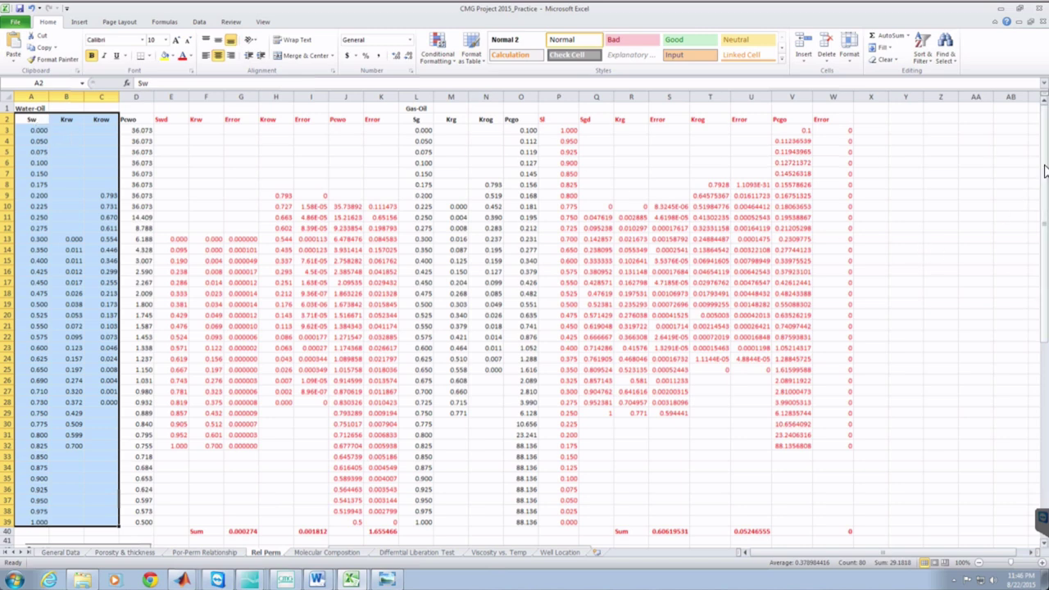
pyautogui.moveTo(1043, 169)
pyautogui.mouseDown()
pyautogui.moveTo(1044, 190)
pyautogui.moveTo(1044, 160)
pyautogui.mouseUp()
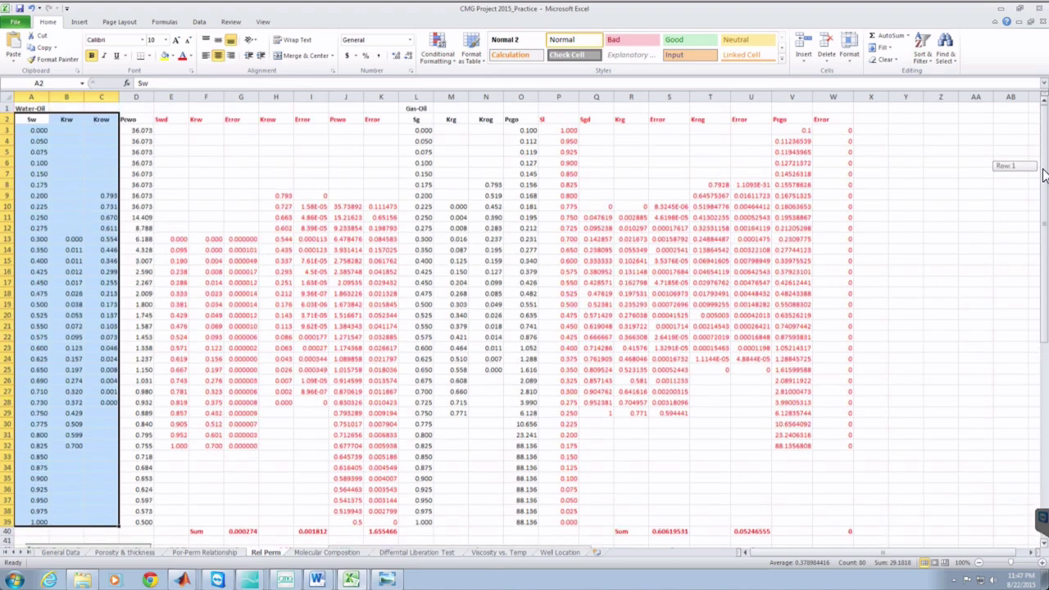
pyautogui.moveTo(1044, 176); pyautogui.dragTo(1039, 279)
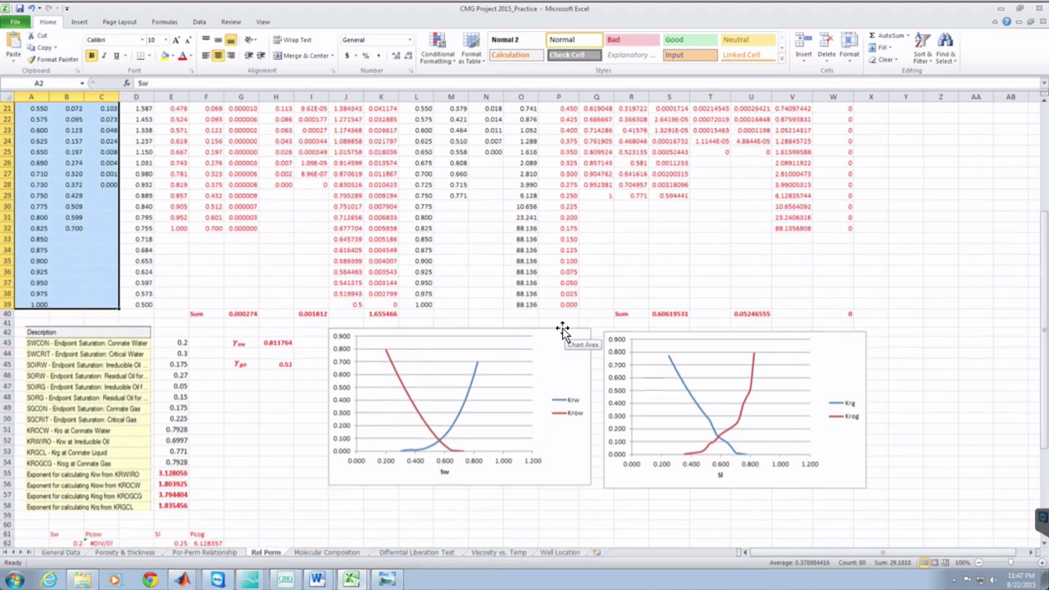
pyautogui.moveTo(562, 329); pyautogui.dragTo(452, 135)
pyautogui.moveTo(1045, 293); pyautogui.dragTo(1044, 195)
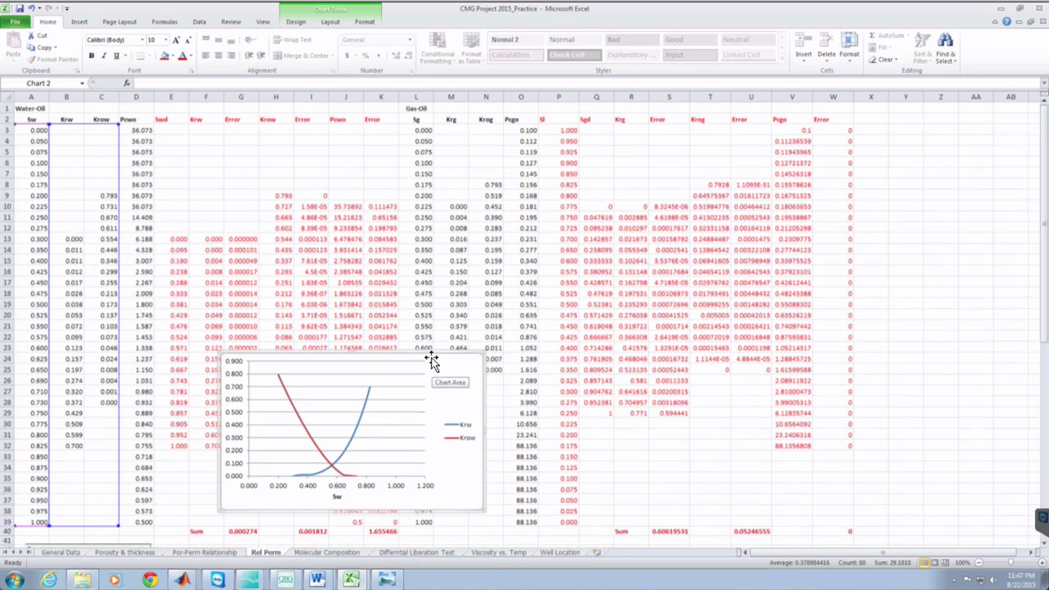
pyautogui.moveTo(429, 354); pyautogui.dragTo(412, 145)
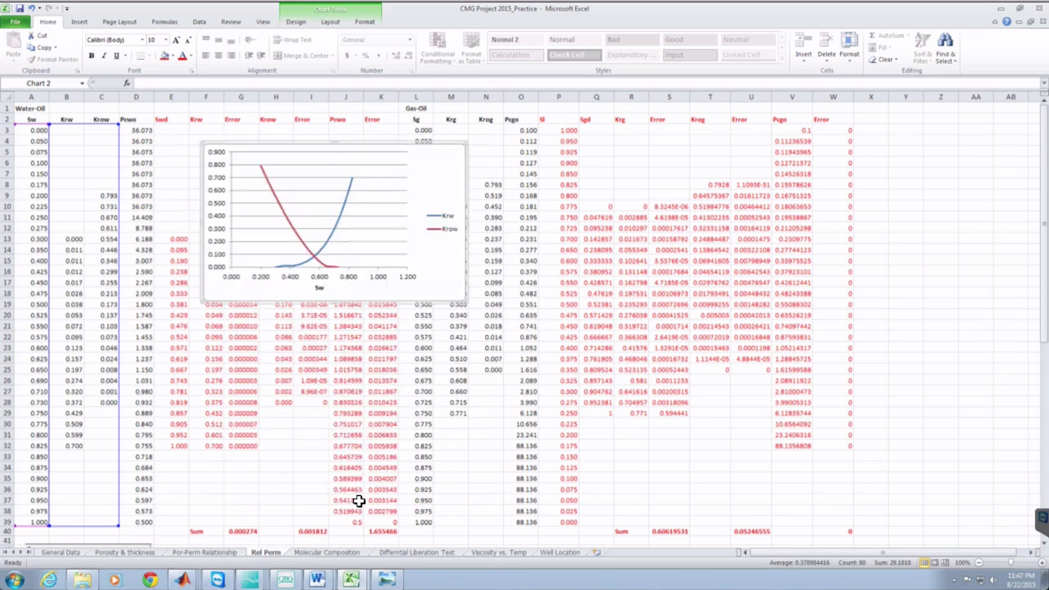
pyautogui.click(317, 580)
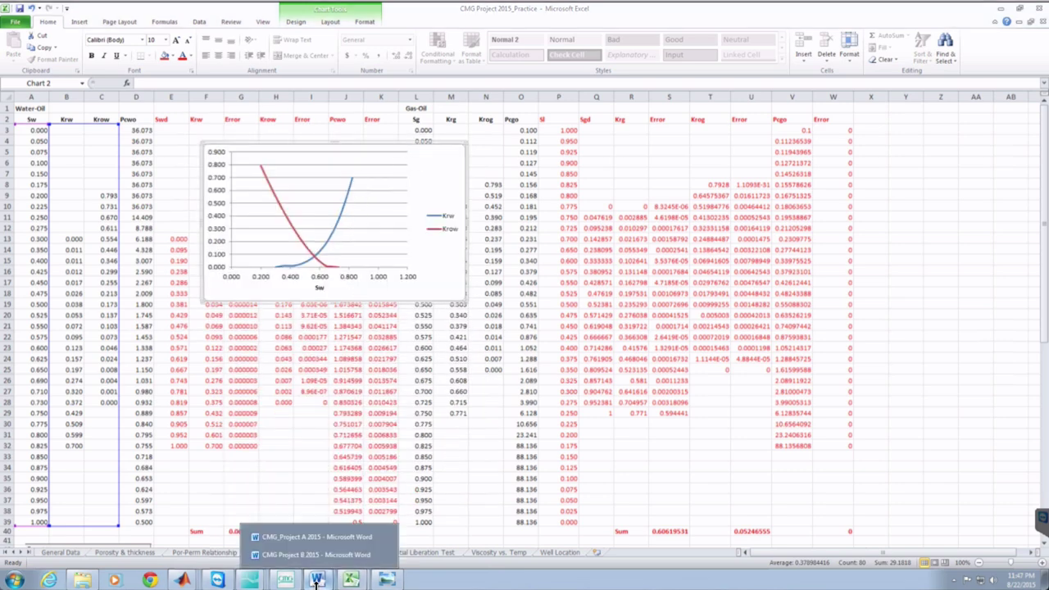
# - Copy the brief's oil-water reference rel-perm plot, then return to the Practice workbook and select cell O17
pyautogui.click(324, 535)
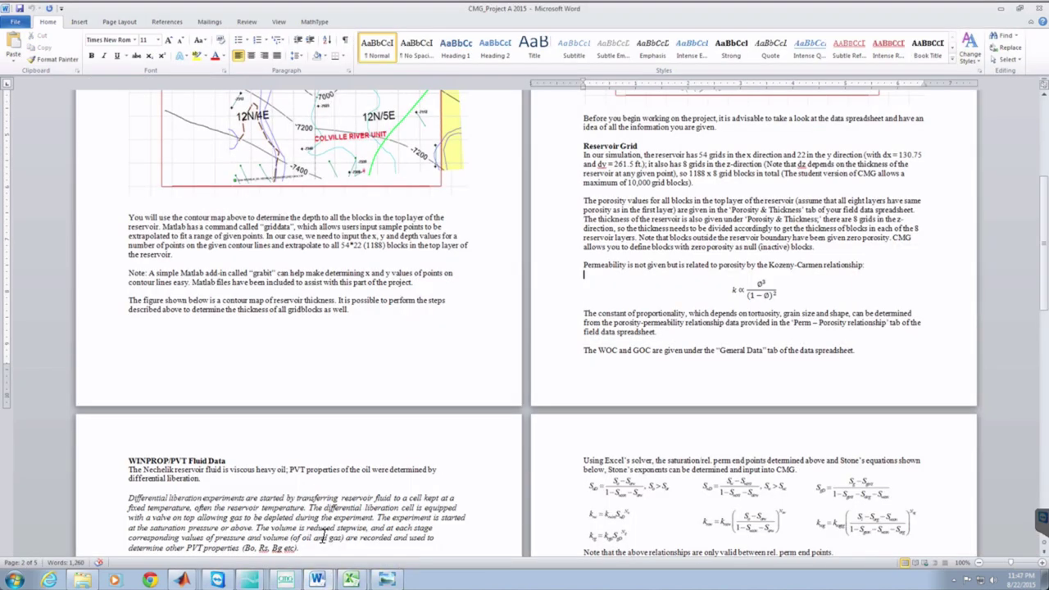
pyautogui.moveTo(1044, 278); pyautogui.dragTo(1044, 332)
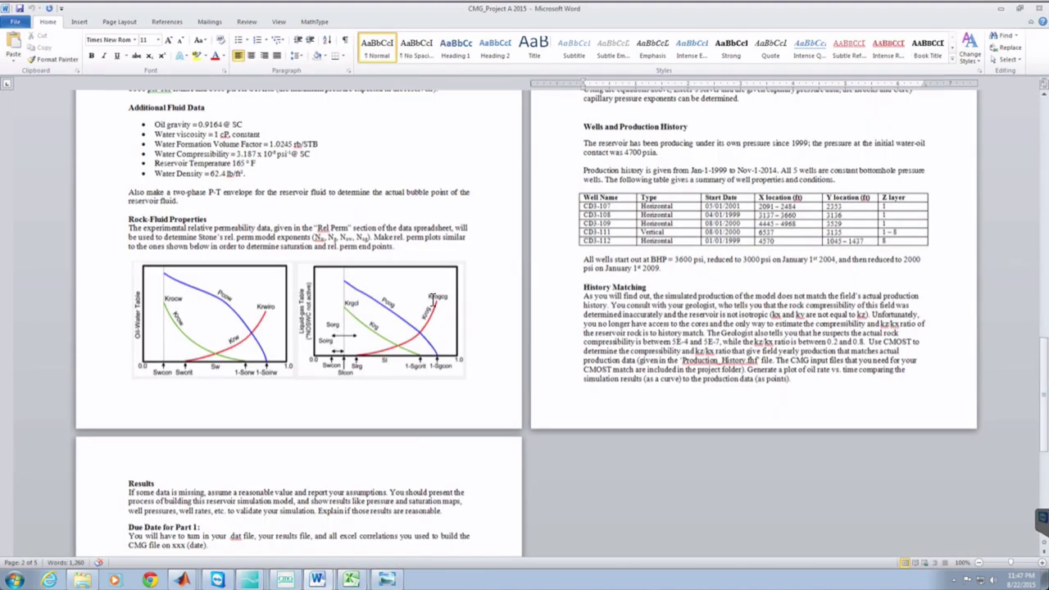
pyautogui.click(238, 305)
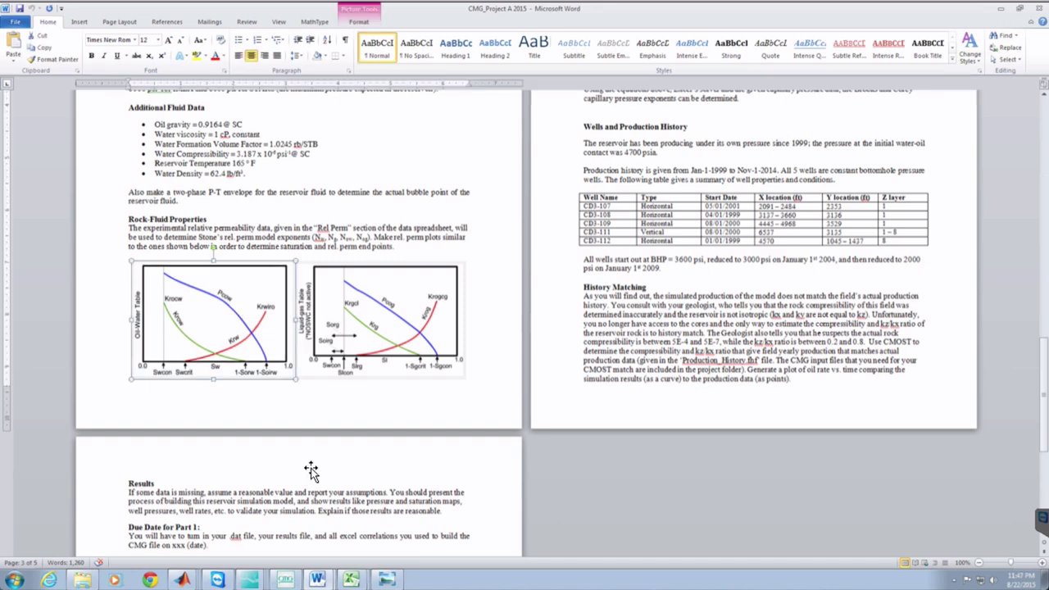
pyautogui.click(350, 578)
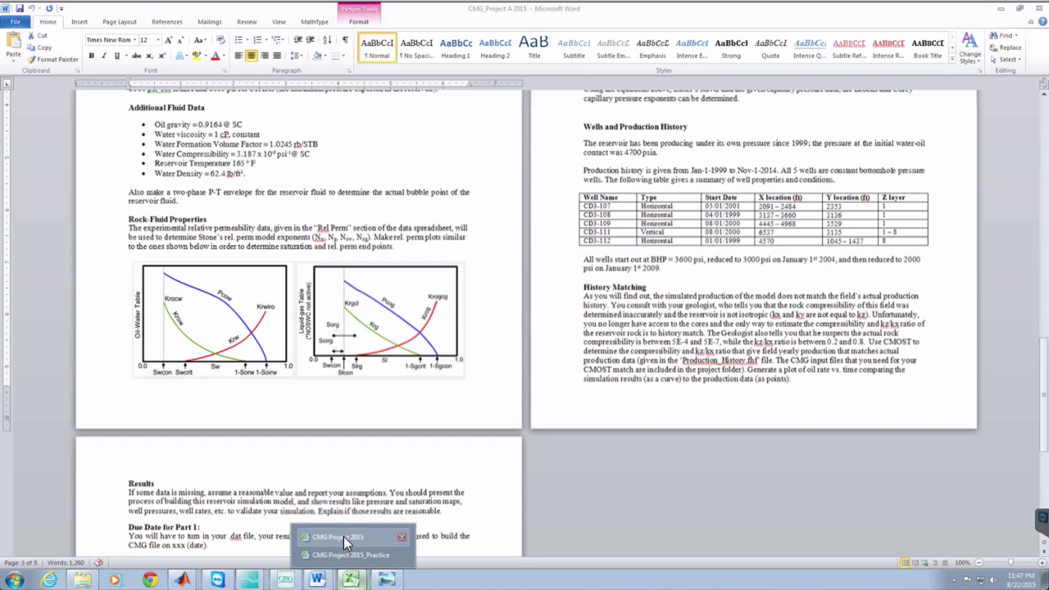
pyautogui.click(348, 555)
pyautogui.click(531, 281)
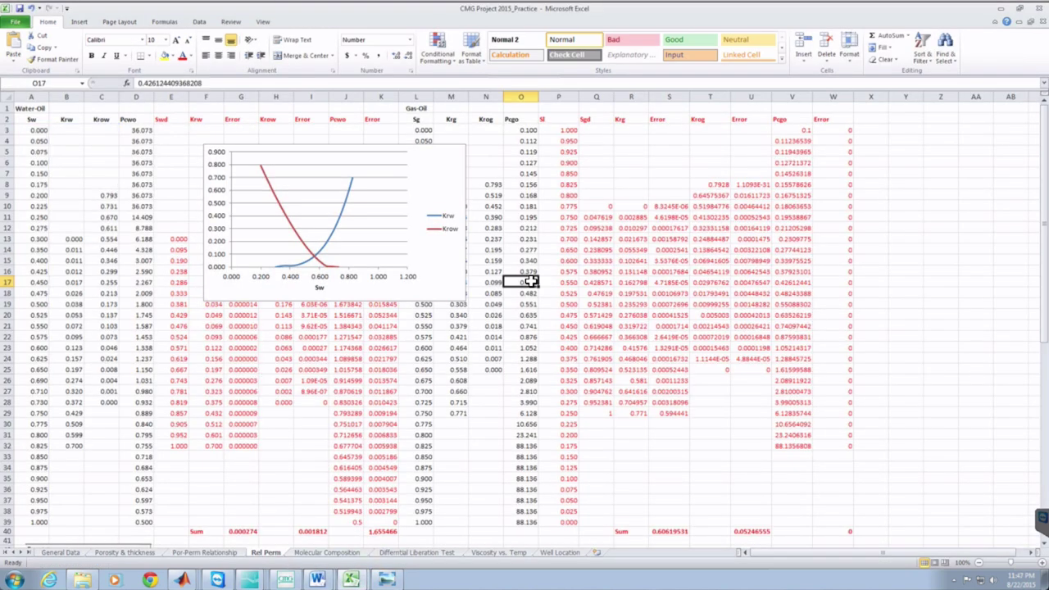
pyautogui.click(596, 164)
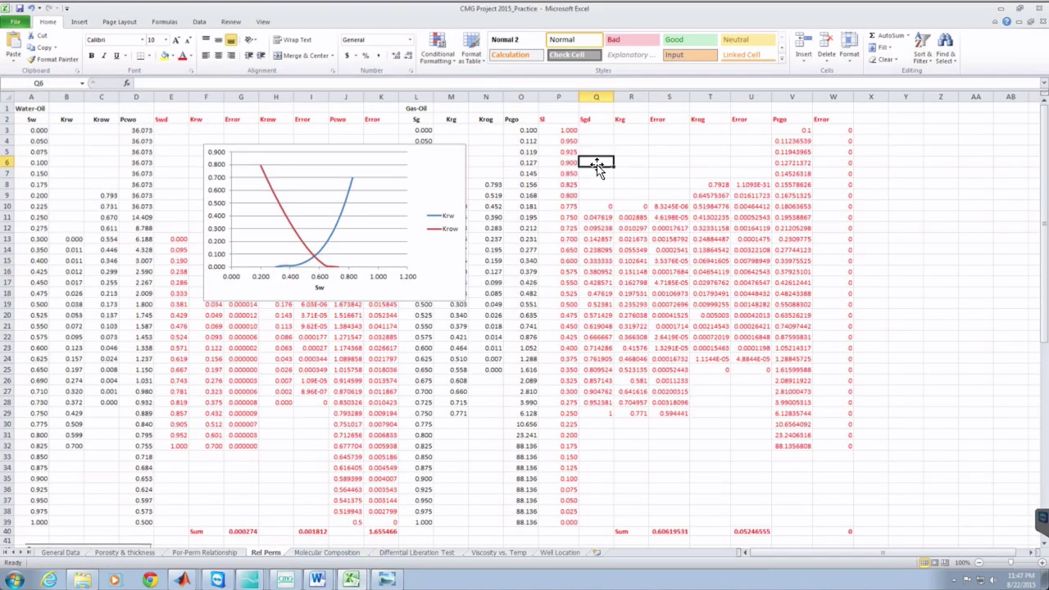
pyautogui.hotkey('ctrl', 'v')
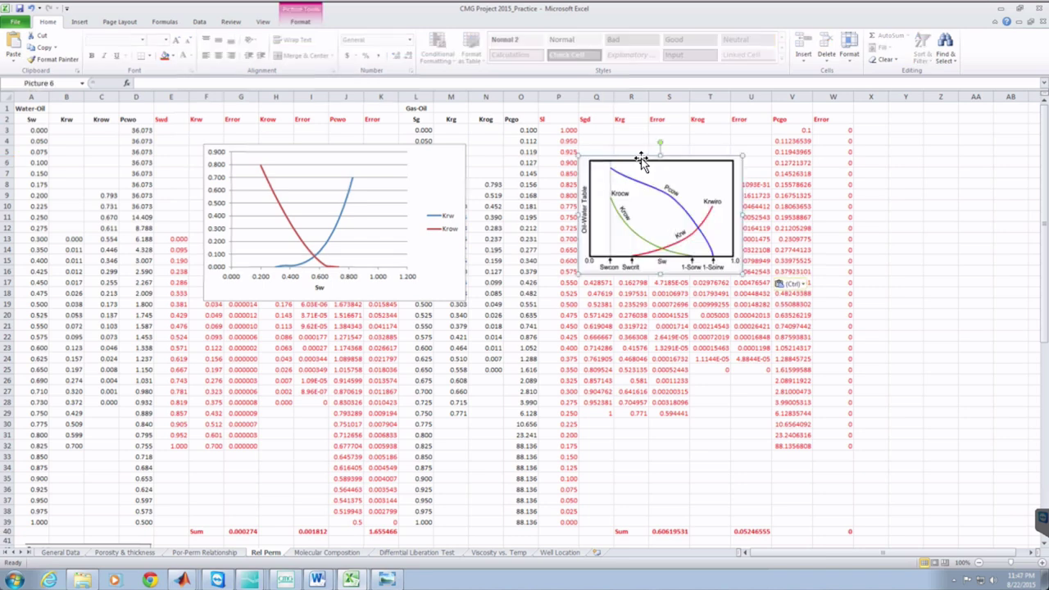
pyautogui.moveTo(637, 162); pyautogui.dragTo(501, 186)
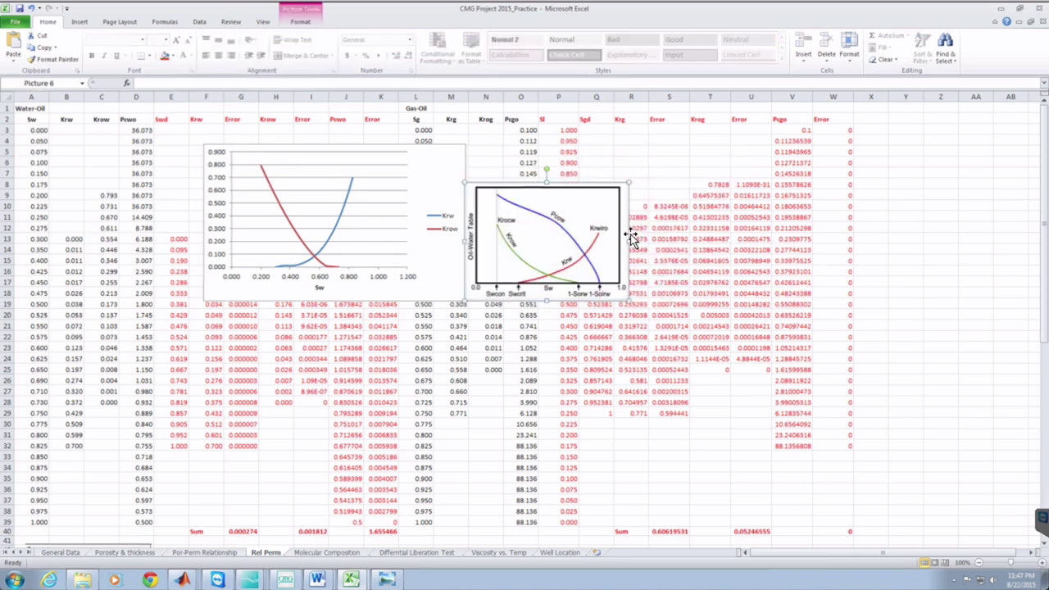
pyautogui.moveTo(629, 238); pyautogui.dragTo(730, 238)
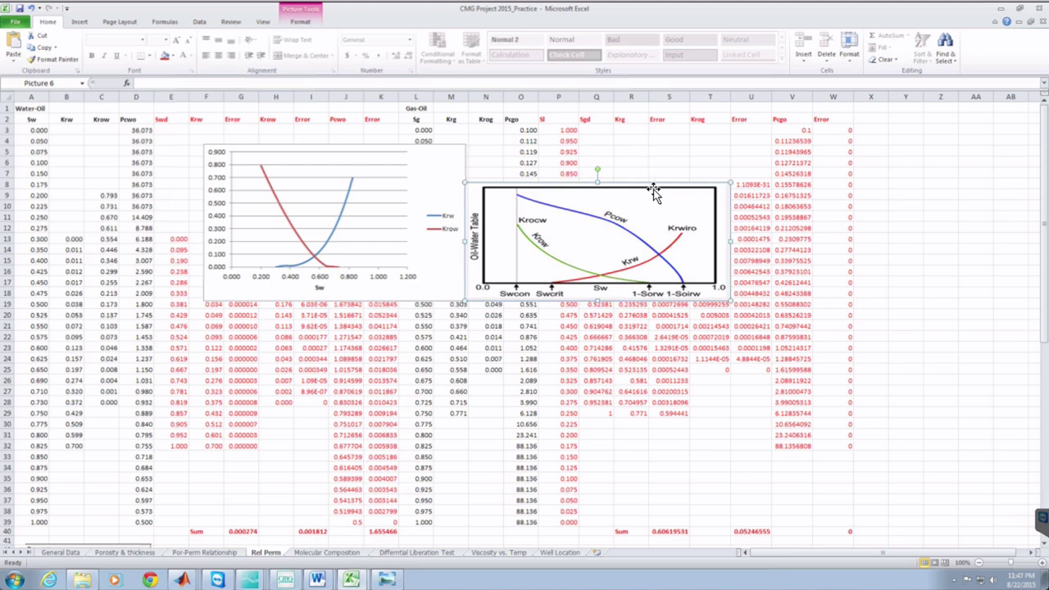
pyautogui.moveTo(597, 179); pyautogui.dragTo(598, 147)
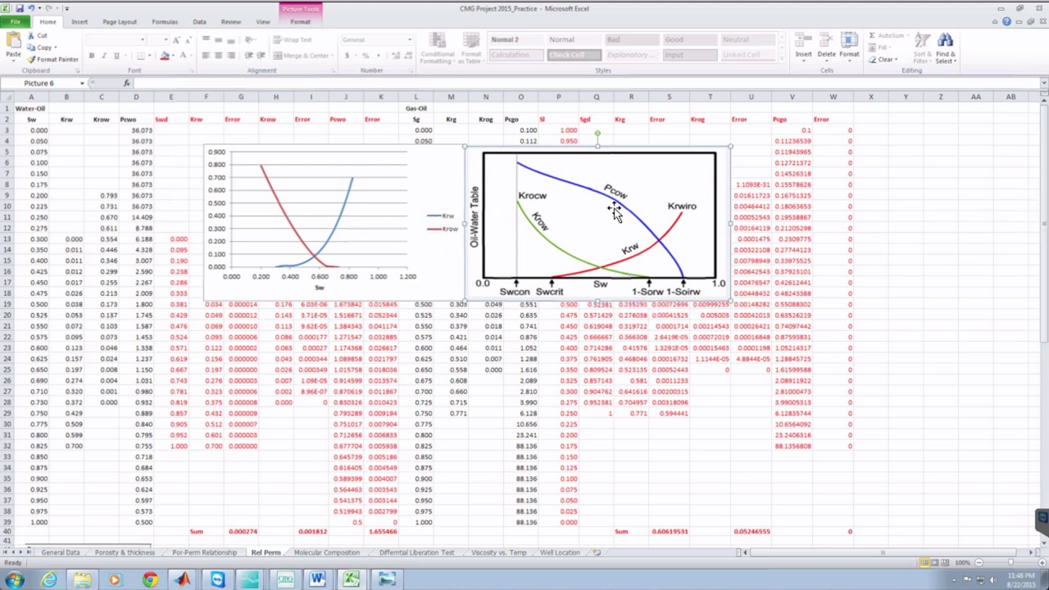
pyautogui.press('Delete')
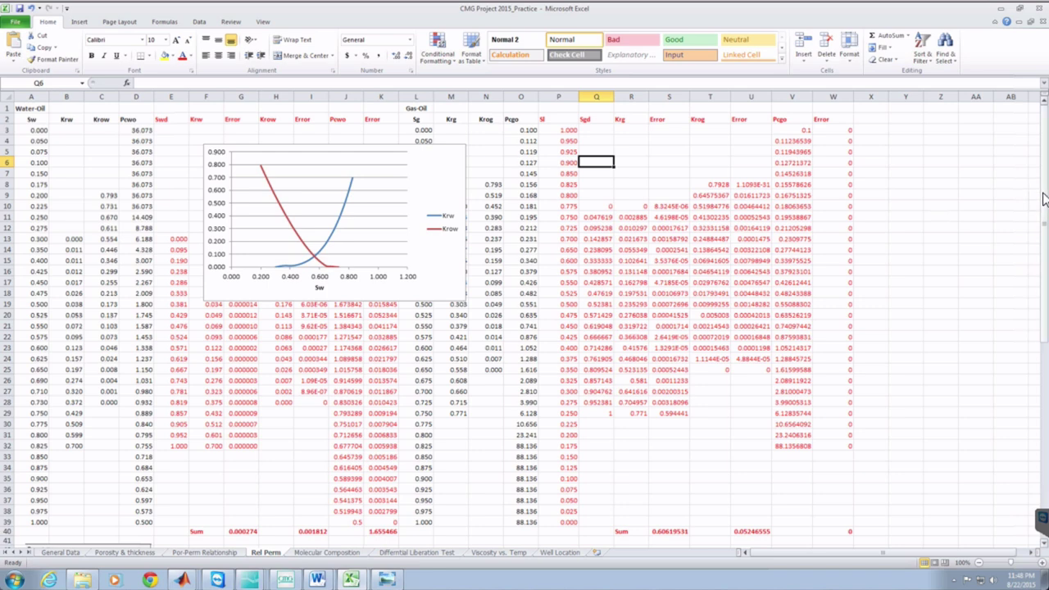
# - Move the Krw/Krow chart below the Water-Oil and Gas-Oil tables, then select cell E4
pyautogui.moveTo(1043, 199); pyautogui.dragTo(1032, 345)
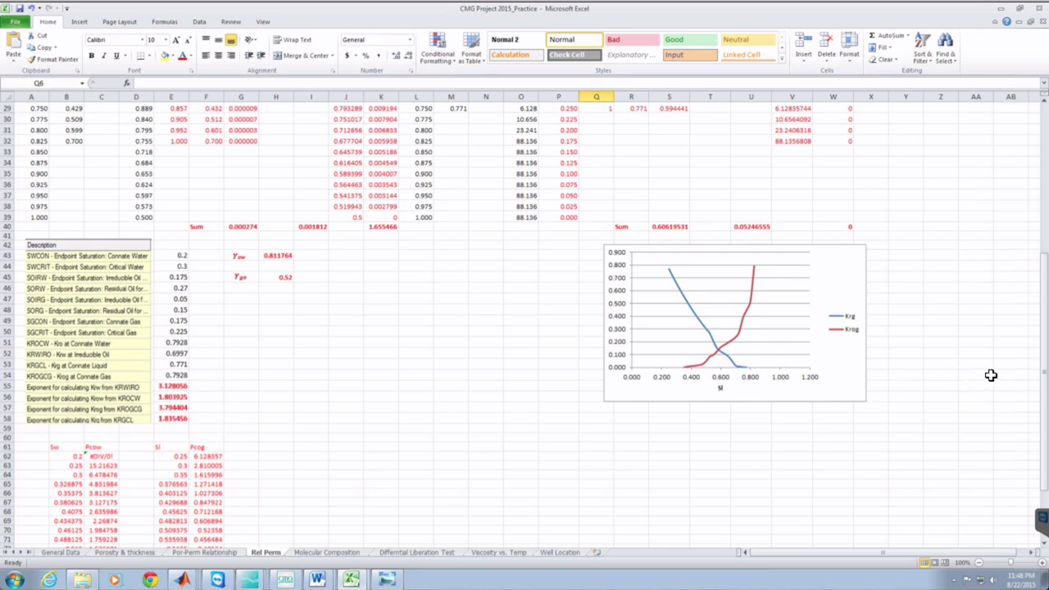
pyautogui.moveTo(1043, 363); pyautogui.dragTo(1046, 187)
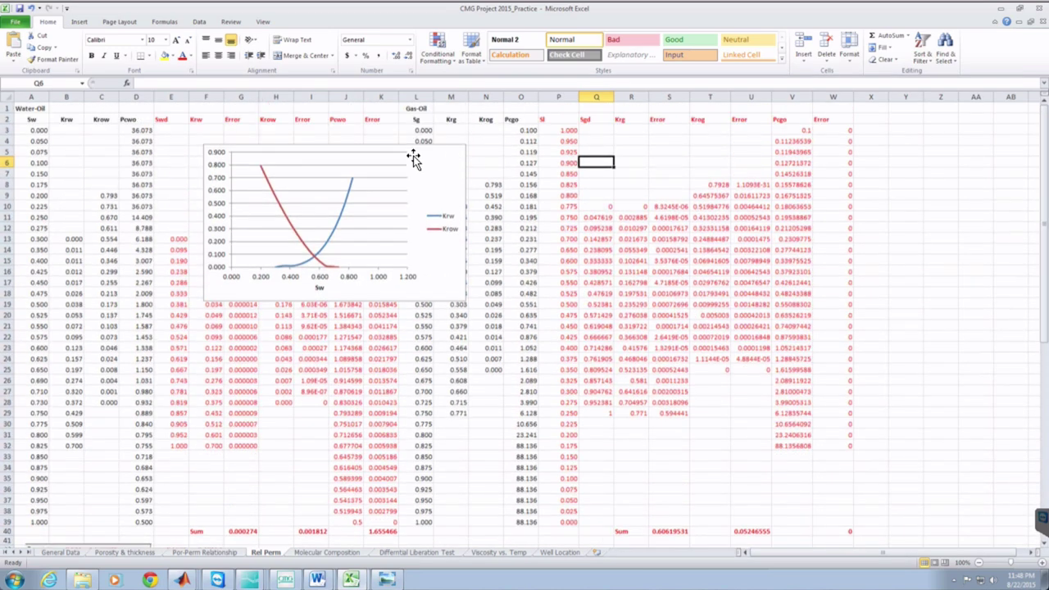
pyautogui.moveTo(416, 186); pyautogui.dragTo(480, 544)
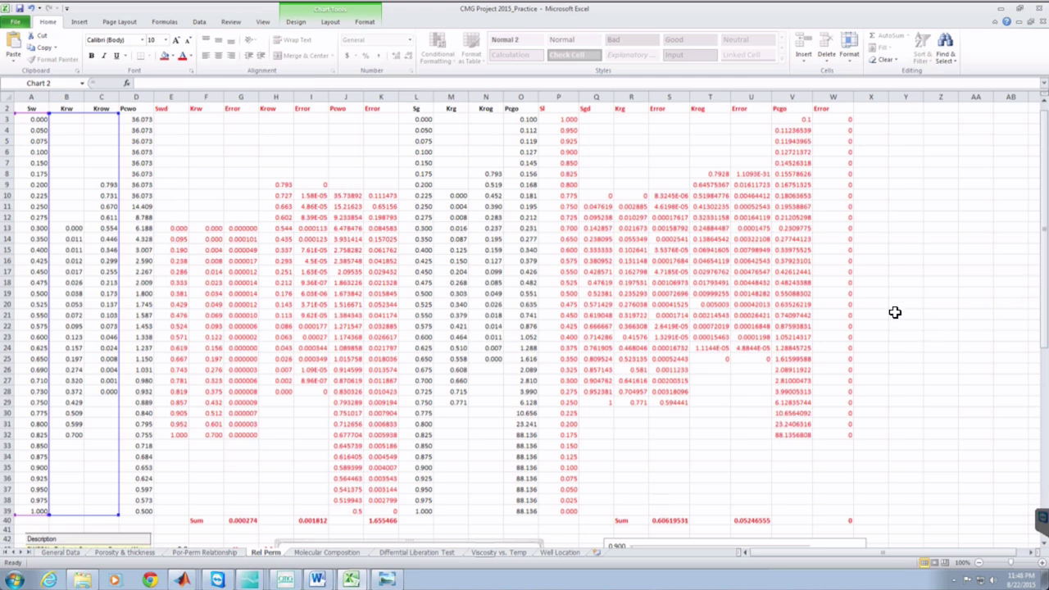
pyautogui.scroll(1, 1044, 250)
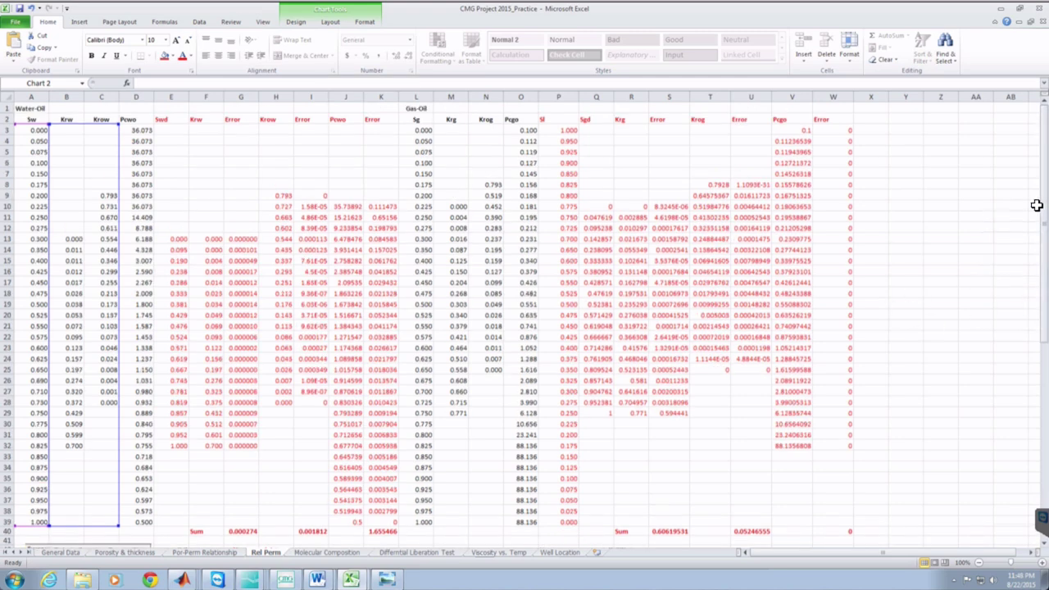
pyautogui.click(174, 139)
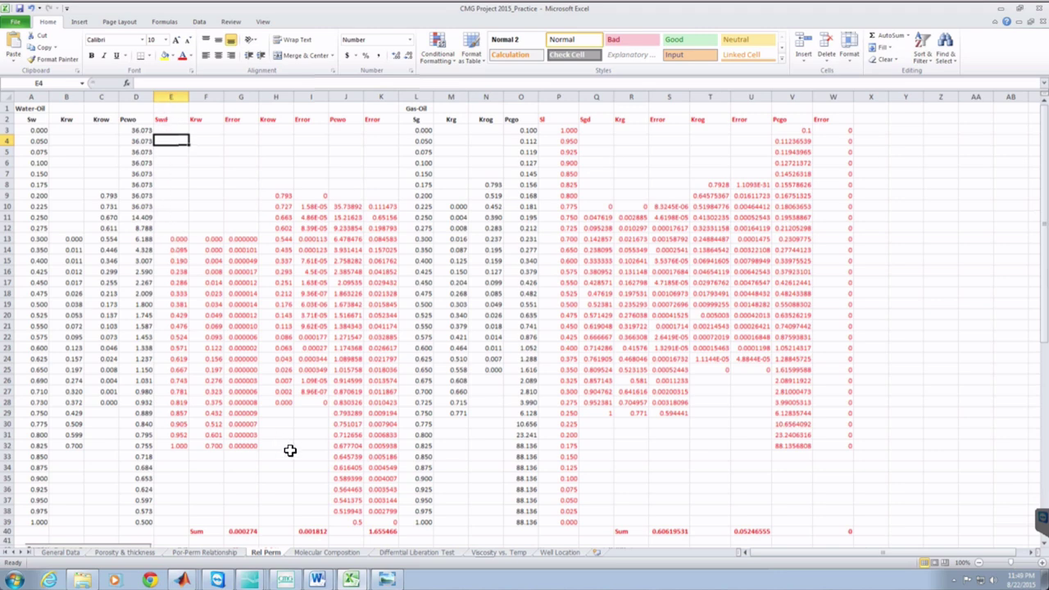
pyautogui.moveTo(333, 582)
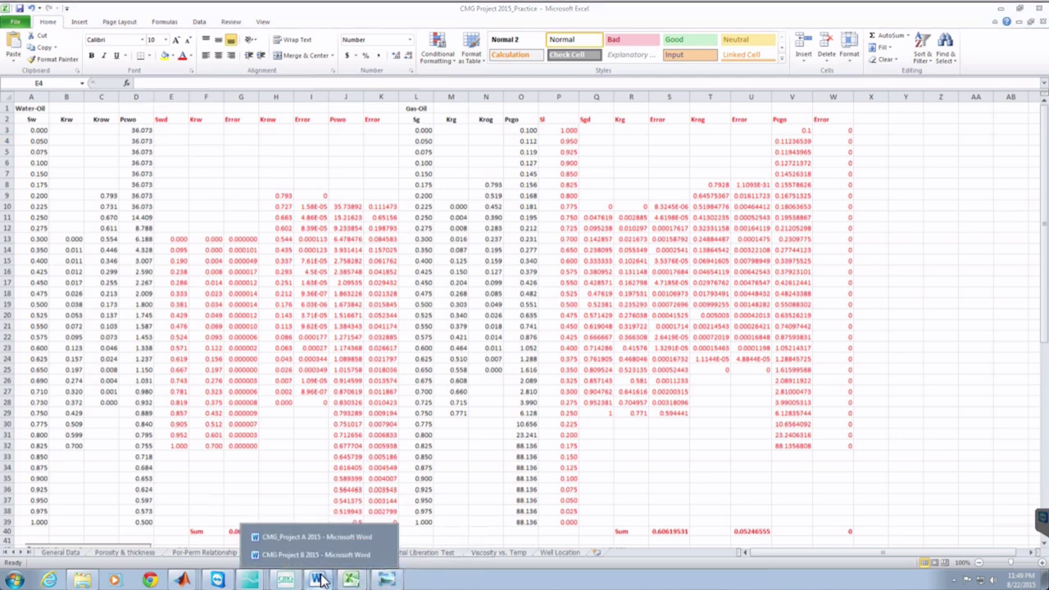
# - Bring the CMG_Project A 2015 brief to the front at page 3's reference plots
pyautogui.click(319, 538)
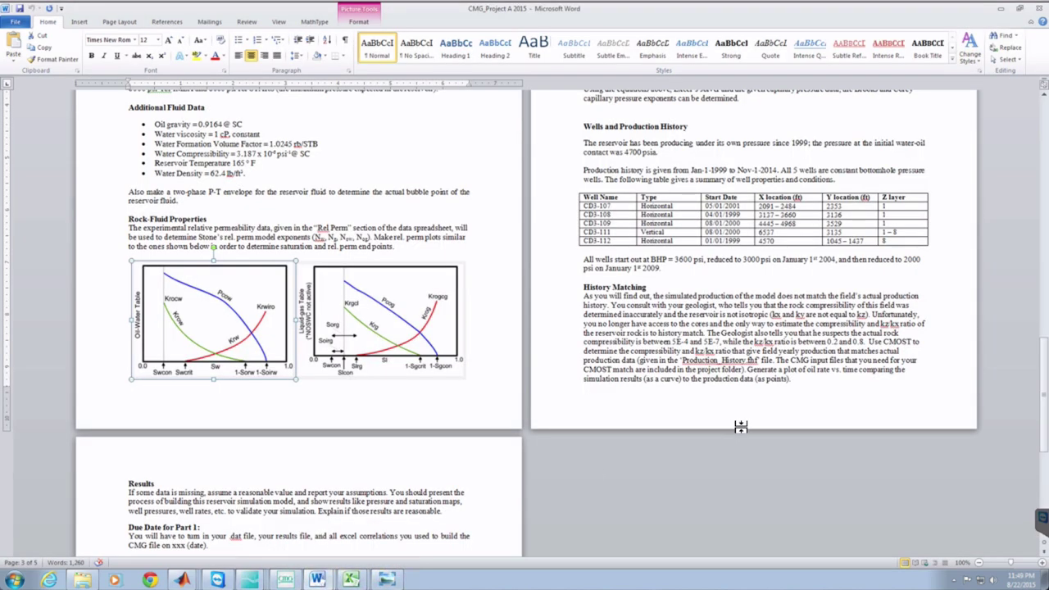
pyautogui.moveTo(1040, 370); pyautogui.dragTo(1045, 142)
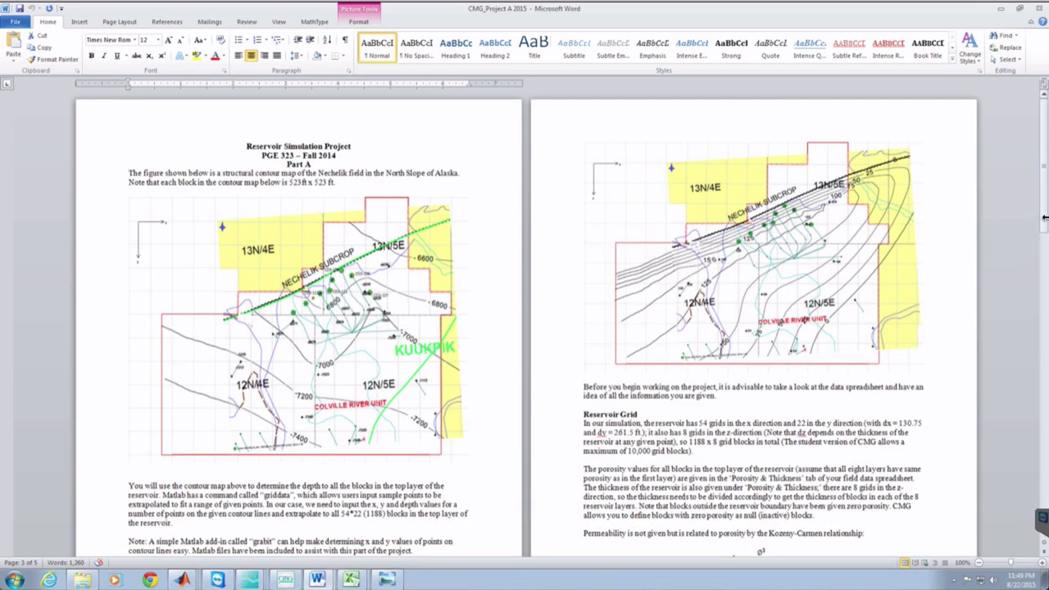
pyautogui.moveTo(1044, 208); pyautogui.dragTo(1044, 291)
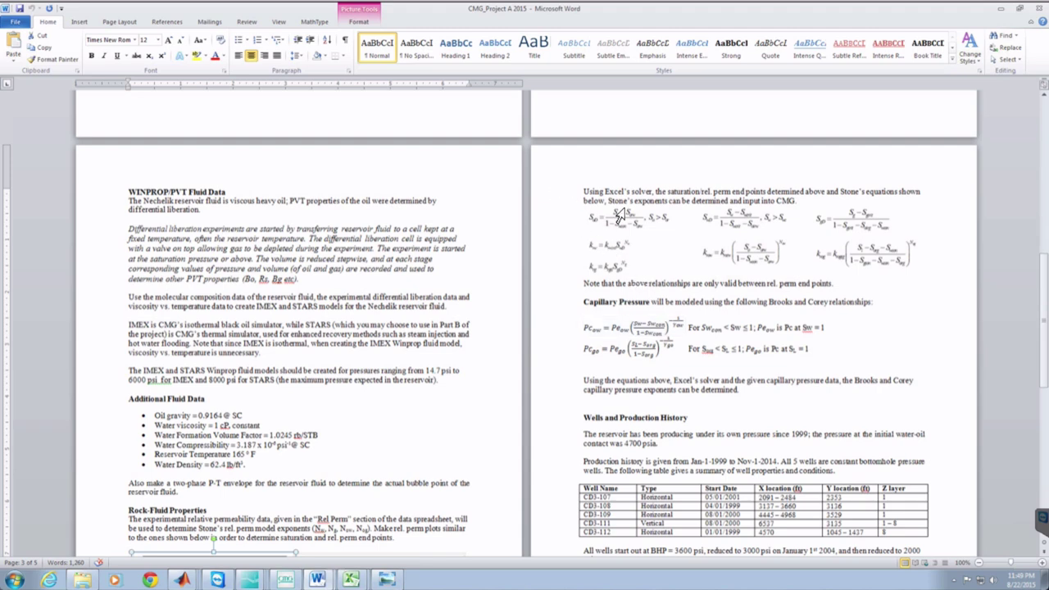
# - Zoom the brief to 130% and select the picture of Stone's equations
pyautogui.click(1027, 562)
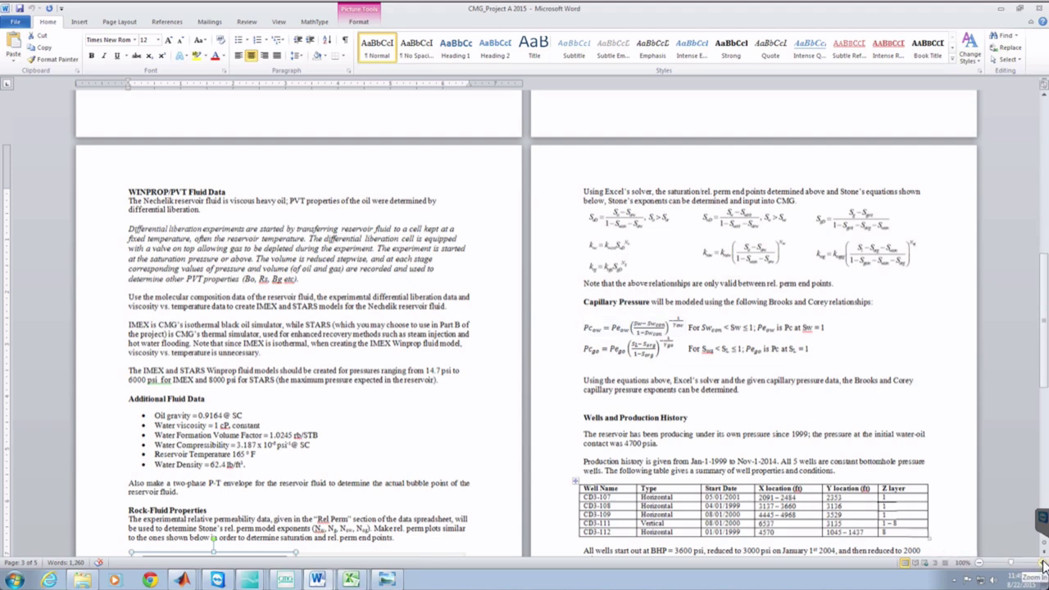
pyautogui.click(1042, 564)
pyautogui.click(1042, 563)
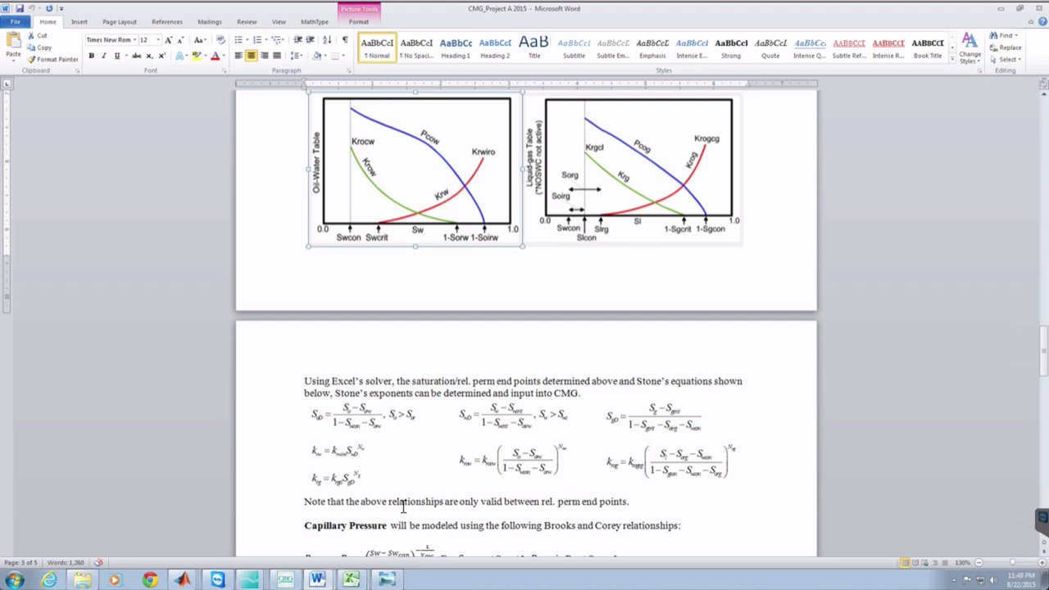
pyautogui.click(315, 451)
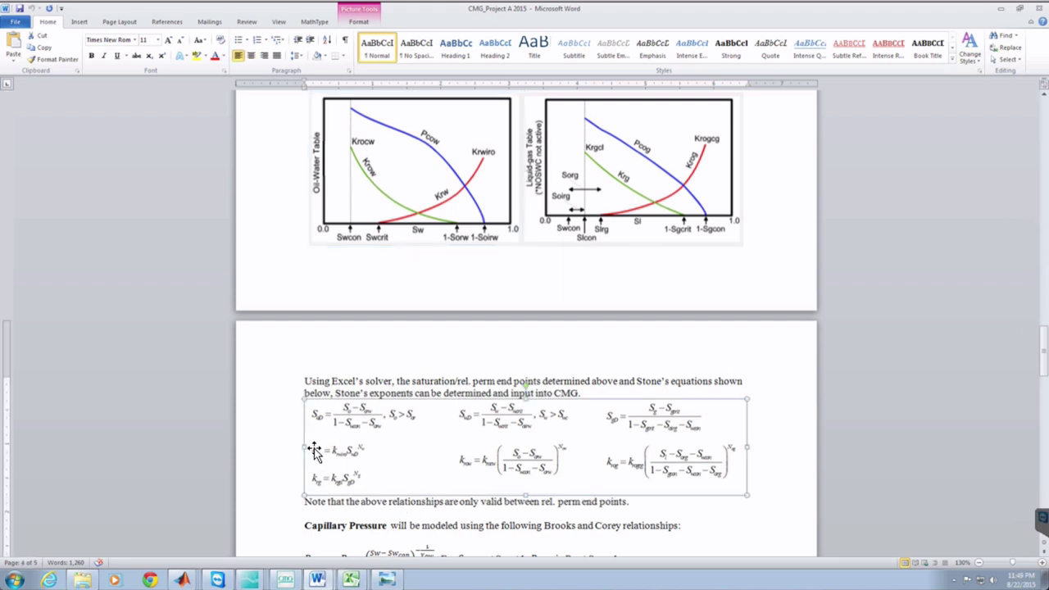
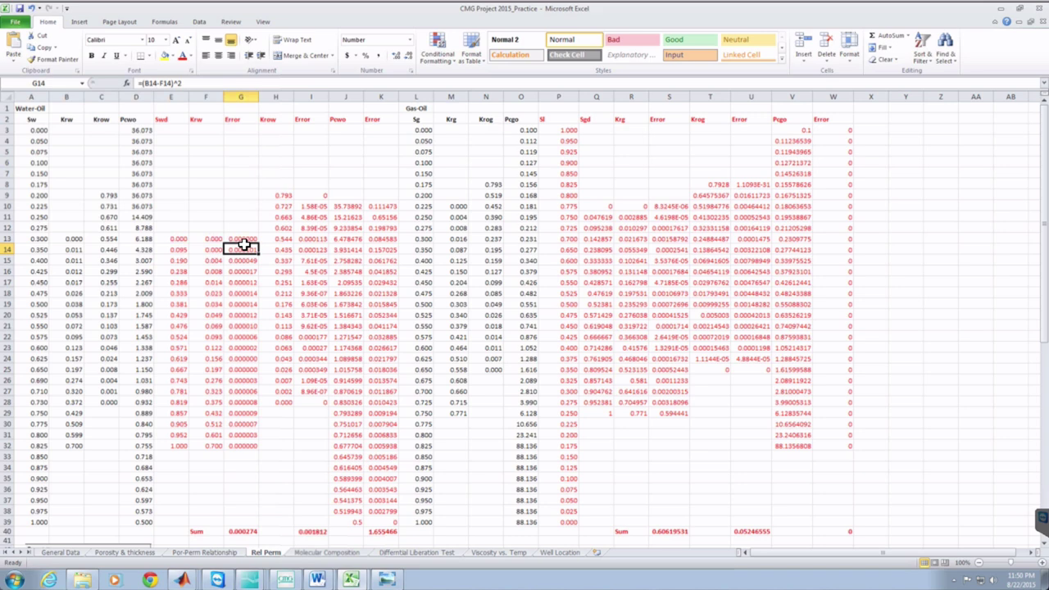
pyautogui.moveTo(240, 238); pyautogui.dragTo(243, 443)
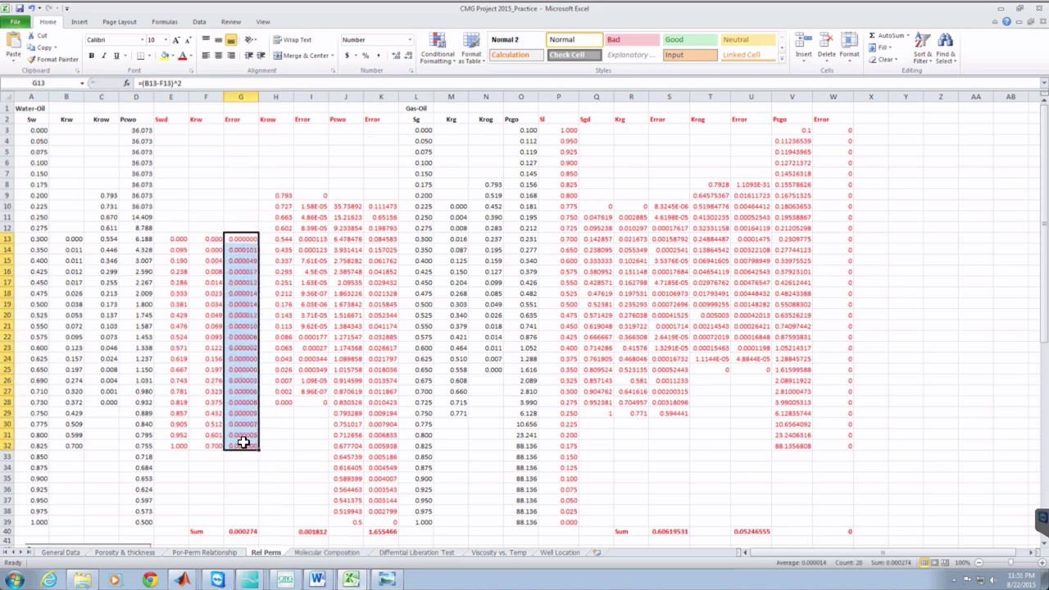
pyautogui.click(247, 530)
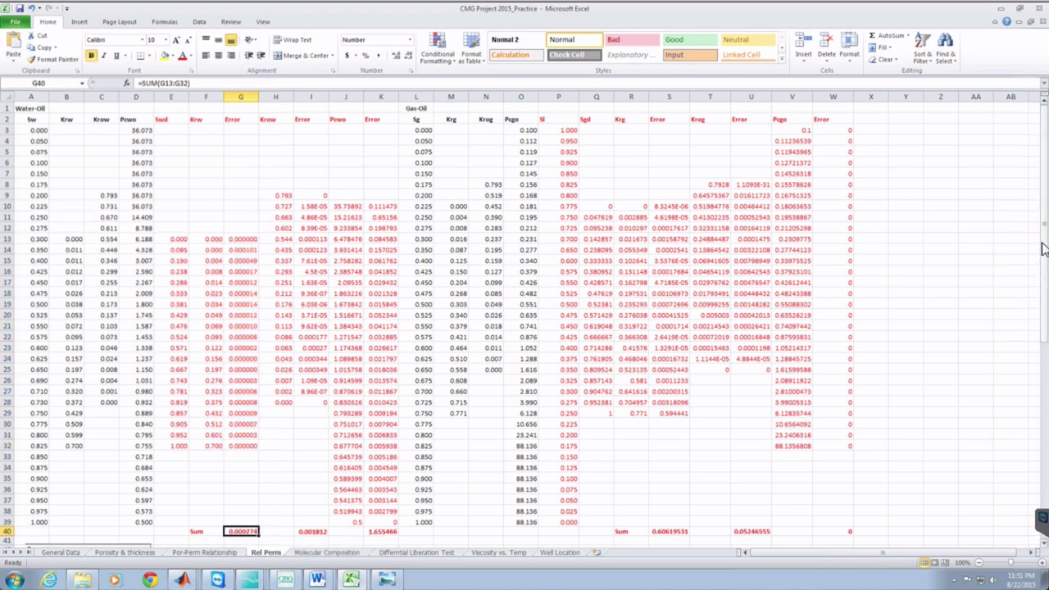
pyautogui.moveTo(1042, 246); pyautogui.dragTo(1039, 297)
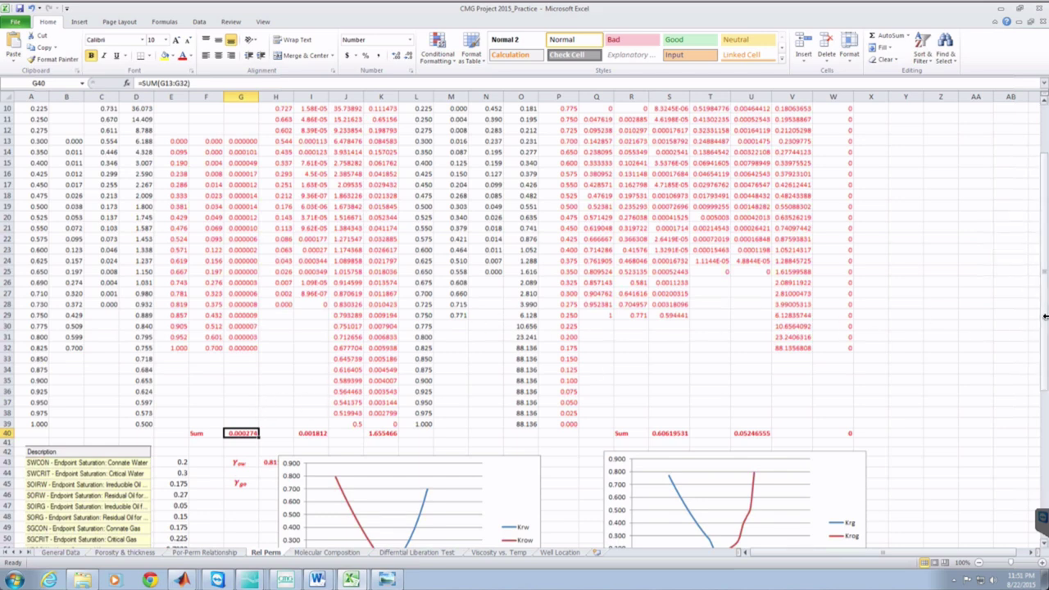
pyautogui.moveTo(1044, 315); pyautogui.dragTo(1039, 381)
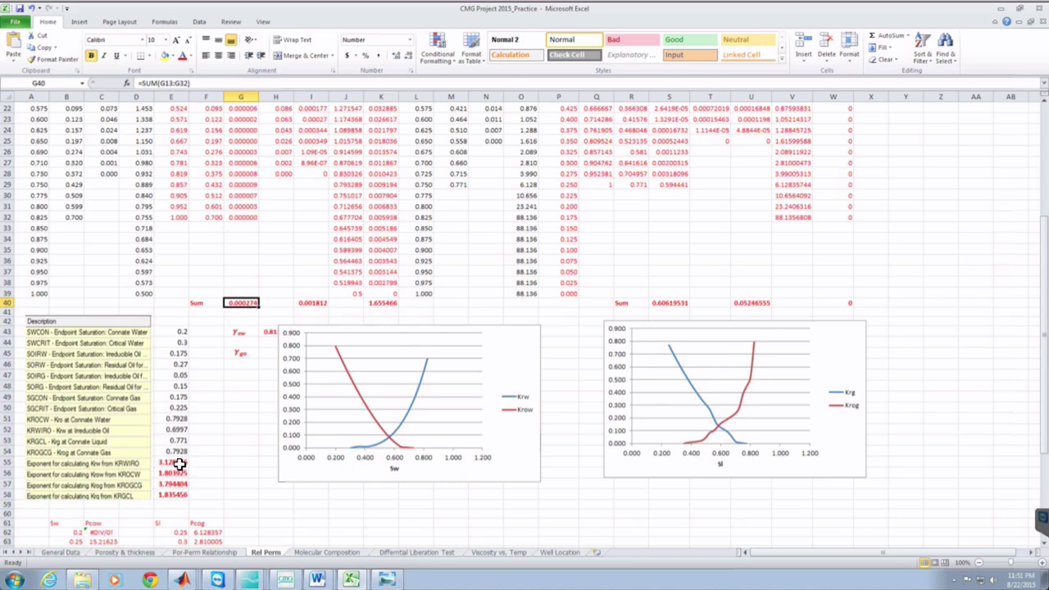
pyautogui.click(178, 464)
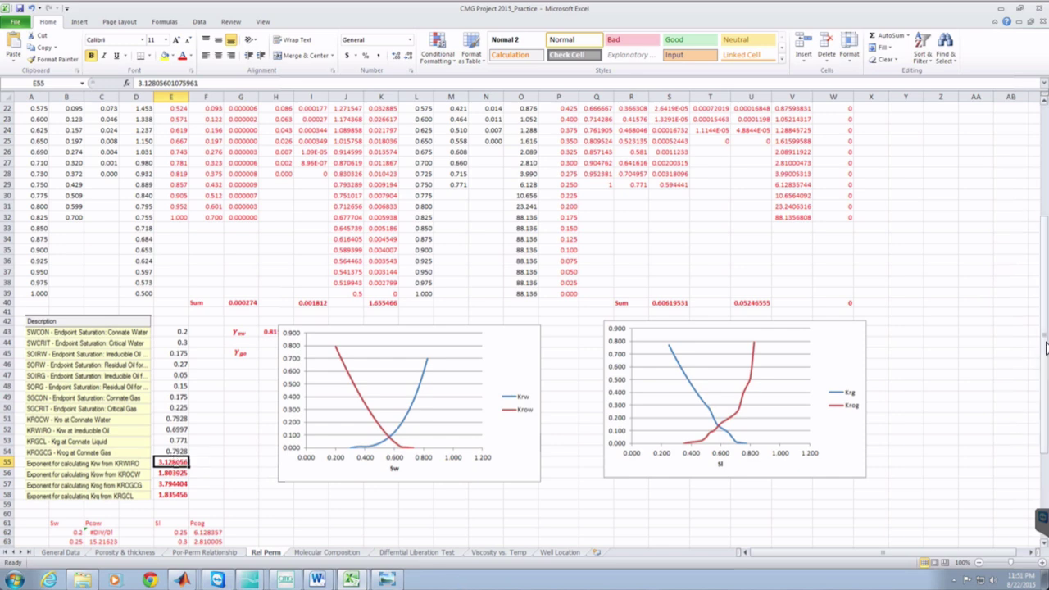
pyautogui.moveTo(1045, 348); pyautogui.dragTo(1045, 239)
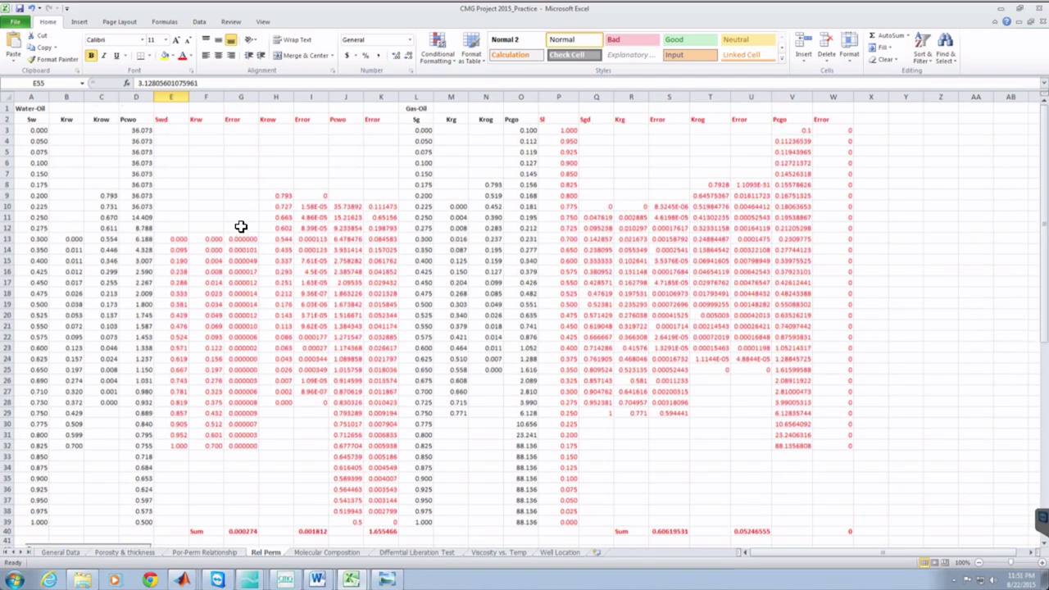
pyautogui.click(212, 248)
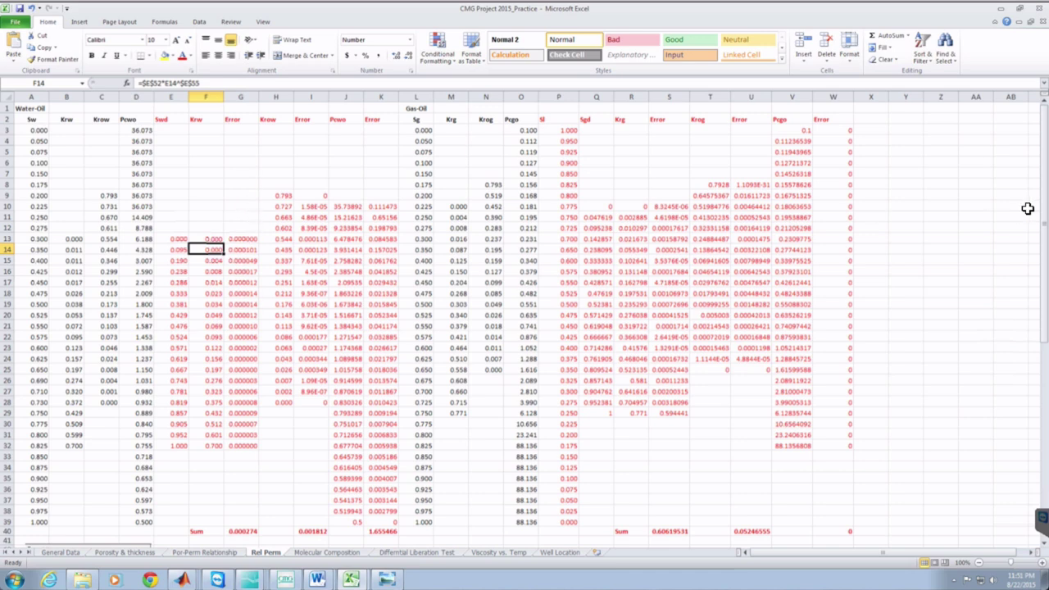
pyautogui.moveTo(1044, 195); pyautogui.dragTo(941, 339)
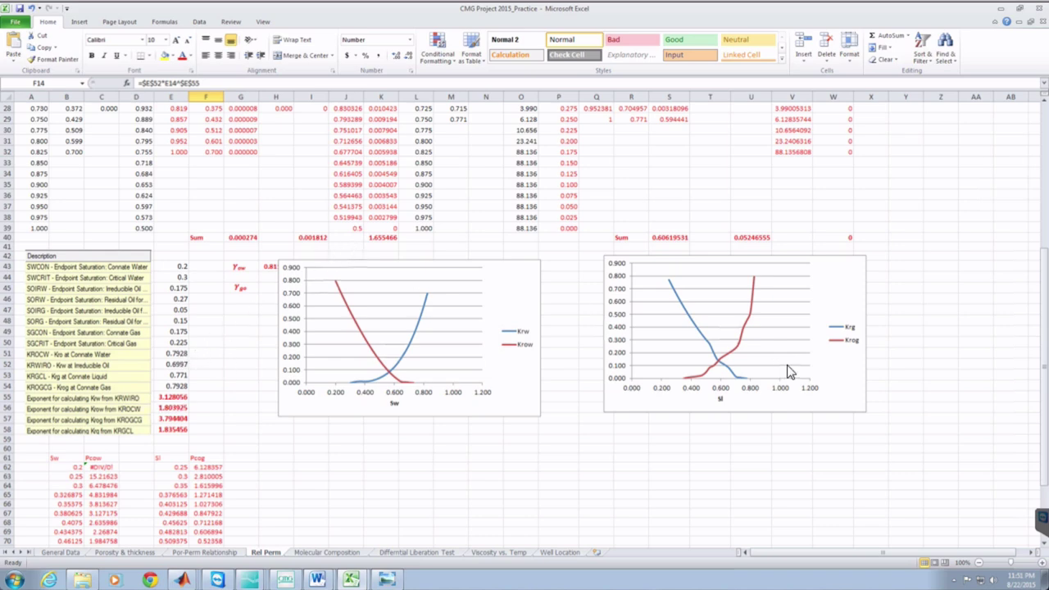
pyautogui.moveTo(1044, 414); pyautogui.dragTo(1044, 207)
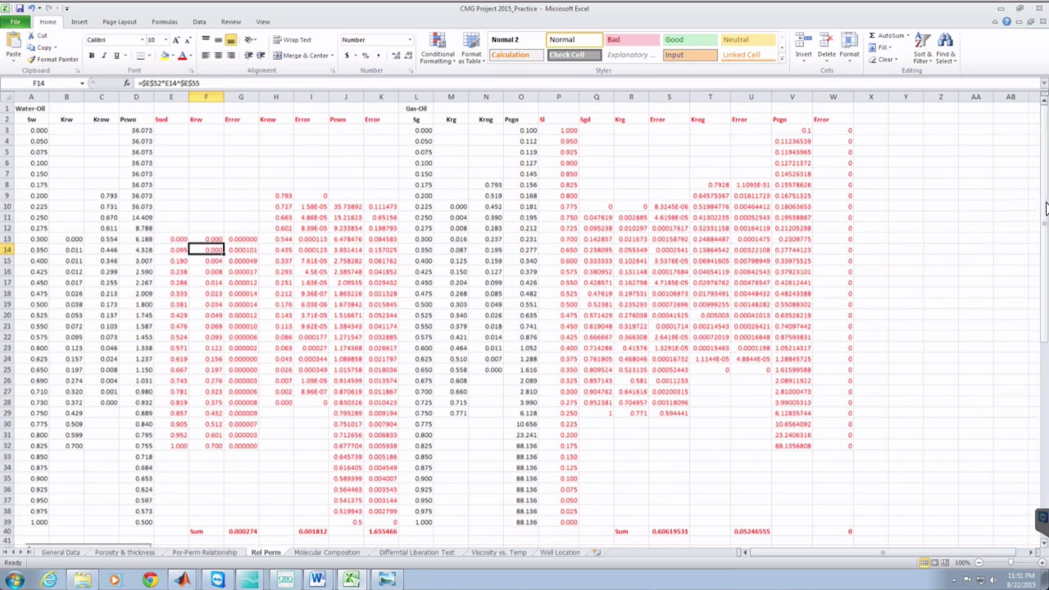
pyautogui.click(275, 121)
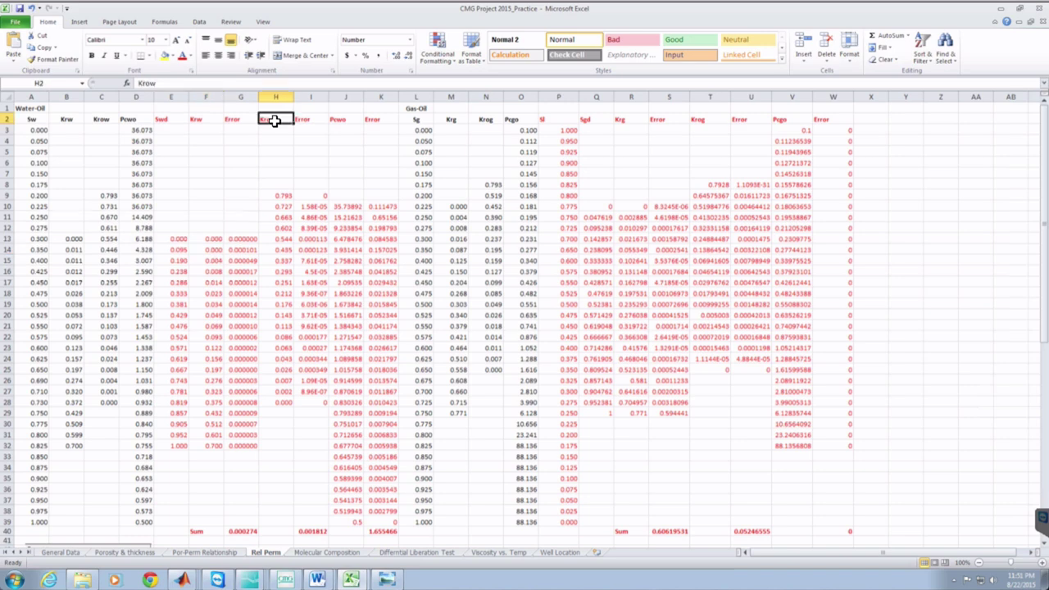
pyautogui.click(624, 119)
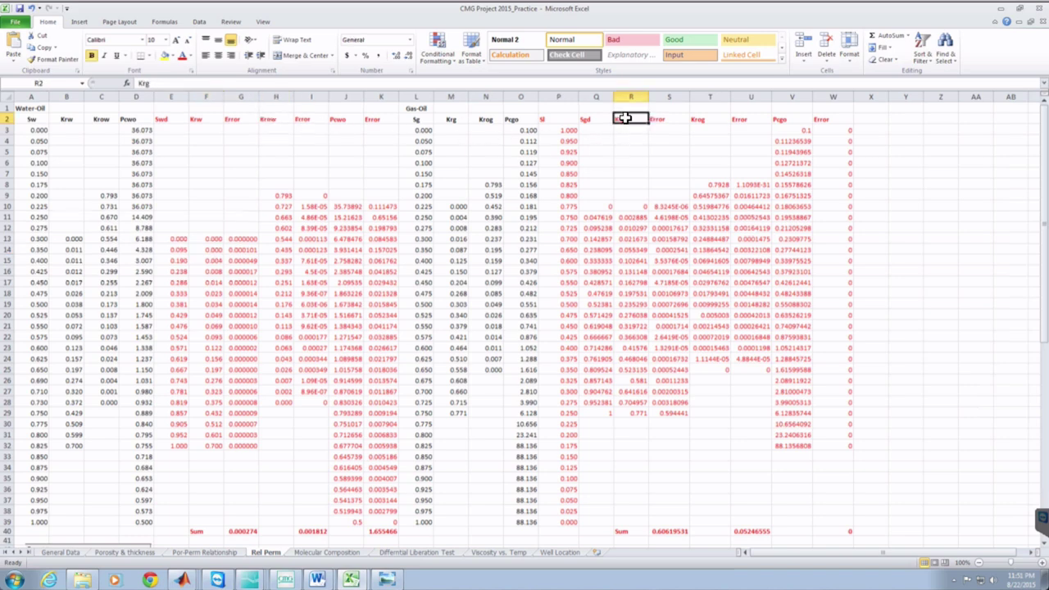
pyautogui.click(698, 118)
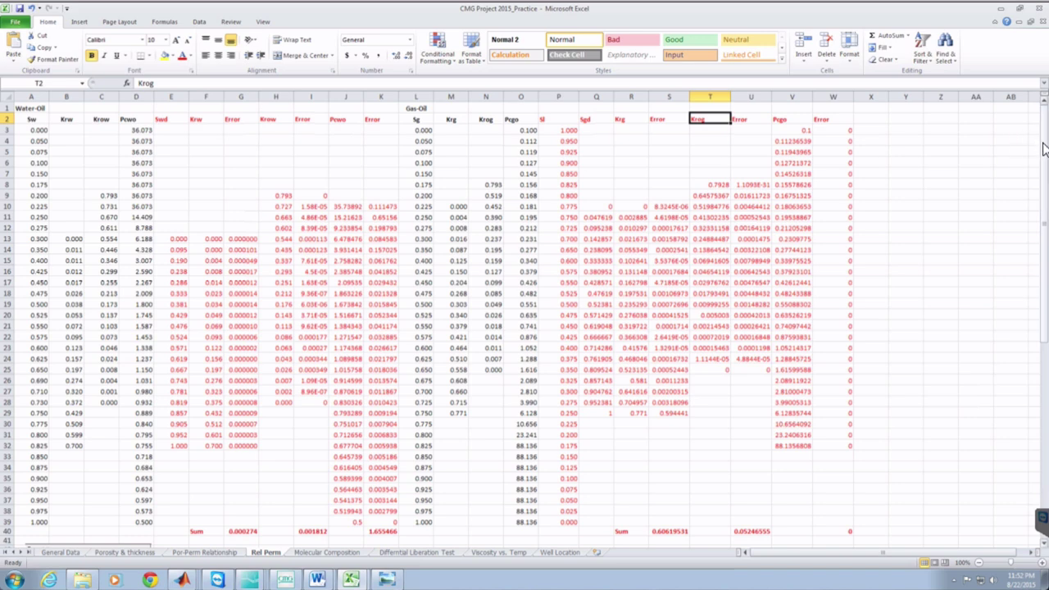
pyautogui.moveTo(1042, 148); pyautogui.dragTo(1042, 379)
pyautogui.moveTo(174, 286); pyautogui.dragTo(173, 321)
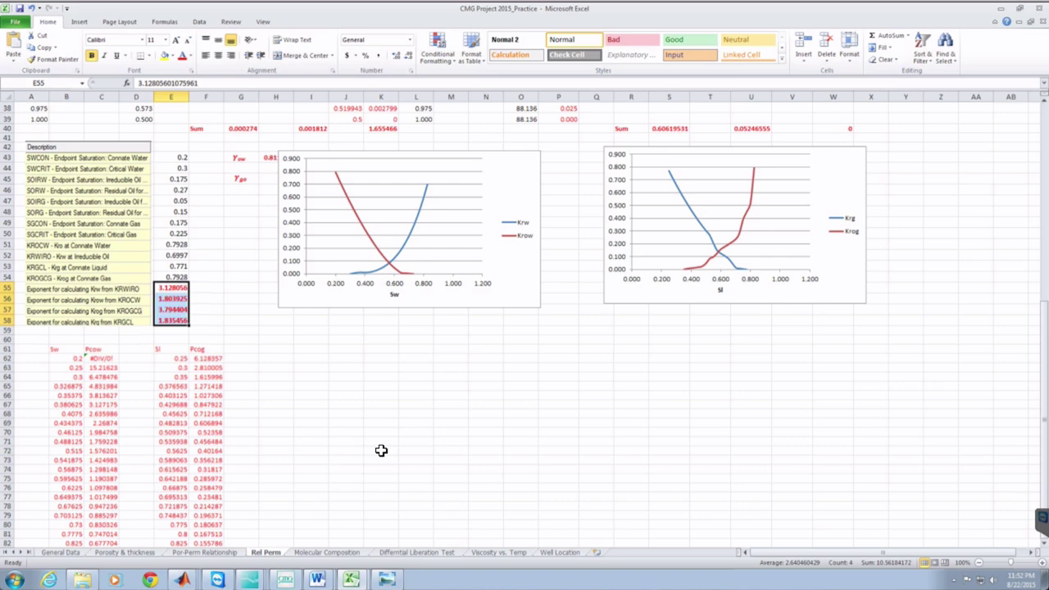
pyautogui.click(176, 161)
pyautogui.moveTo(176, 160); pyautogui.dragTo(167, 320)
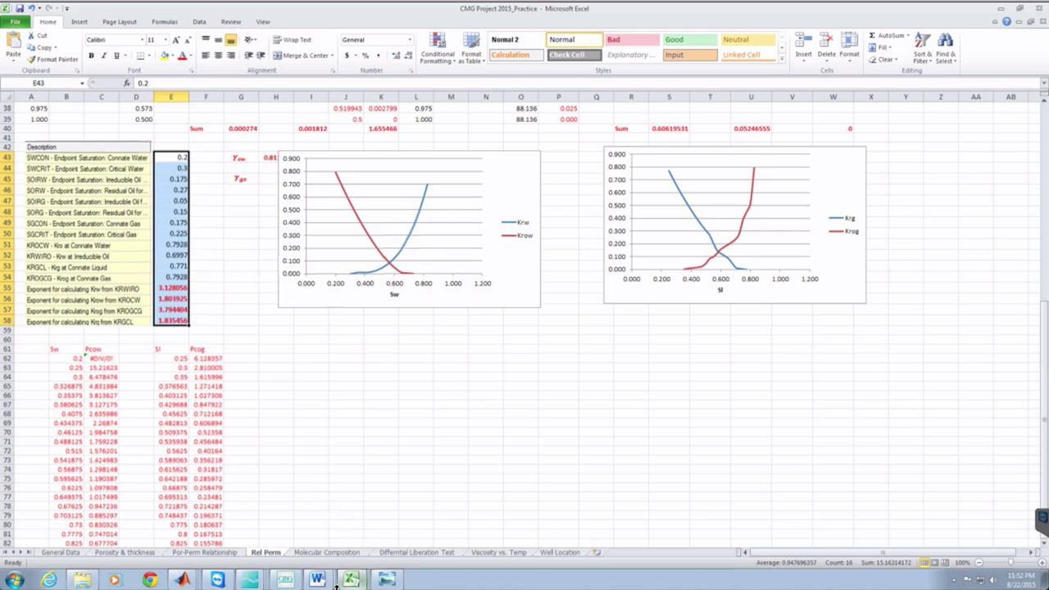
pyautogui.moveTo(352, 577)
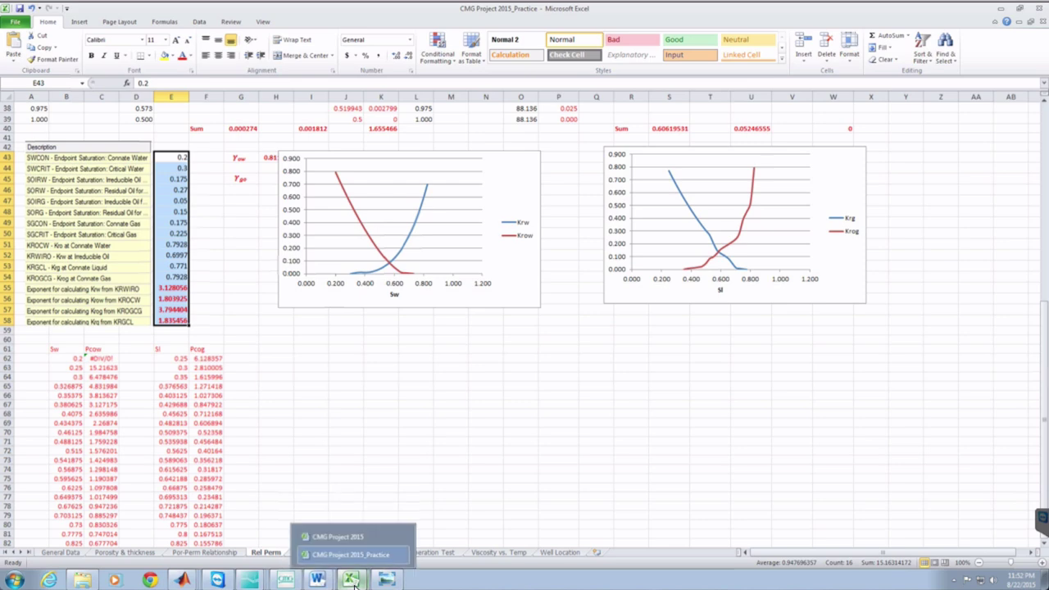
# - In the CMG Project 2015 workbook, highlight the Pcwo values in D3:D16
pyautogui.click(342, 537)
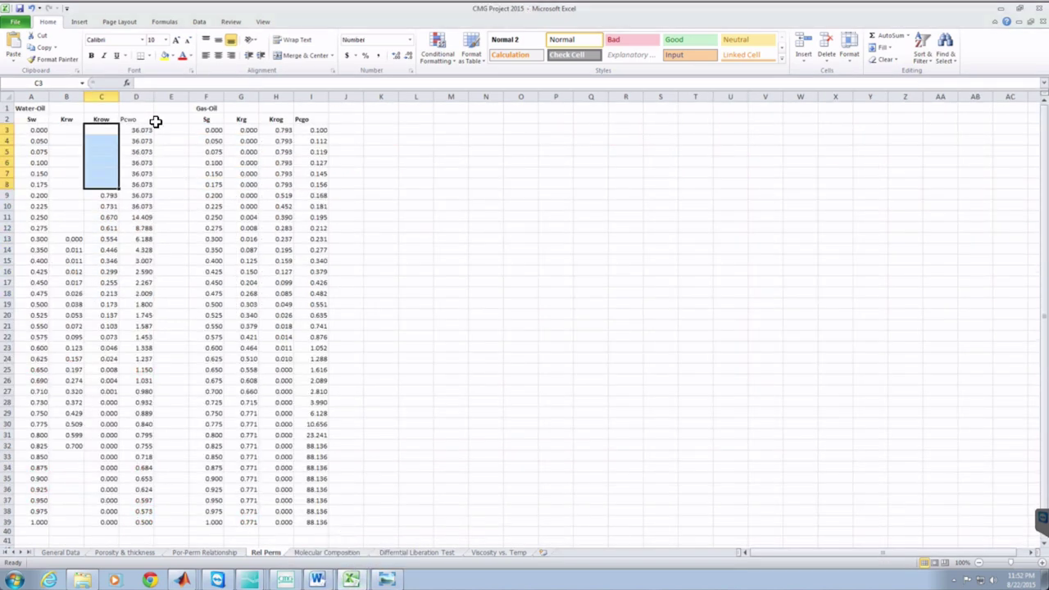
pyautogui.moveTo(143, 128); pyautogui.dragTo(143, 270)
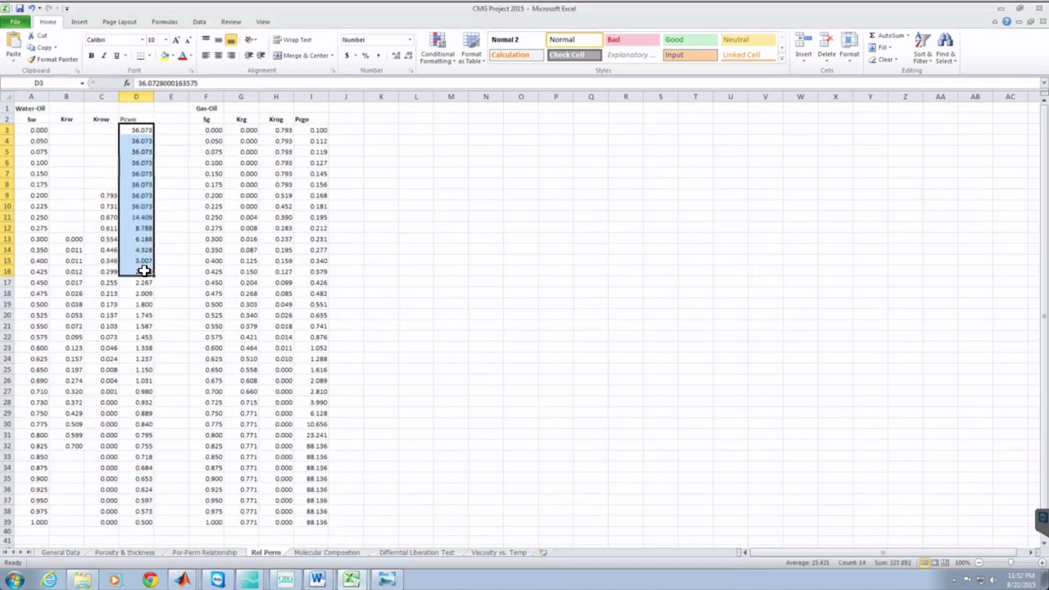
pyautogui.click(673, 269)
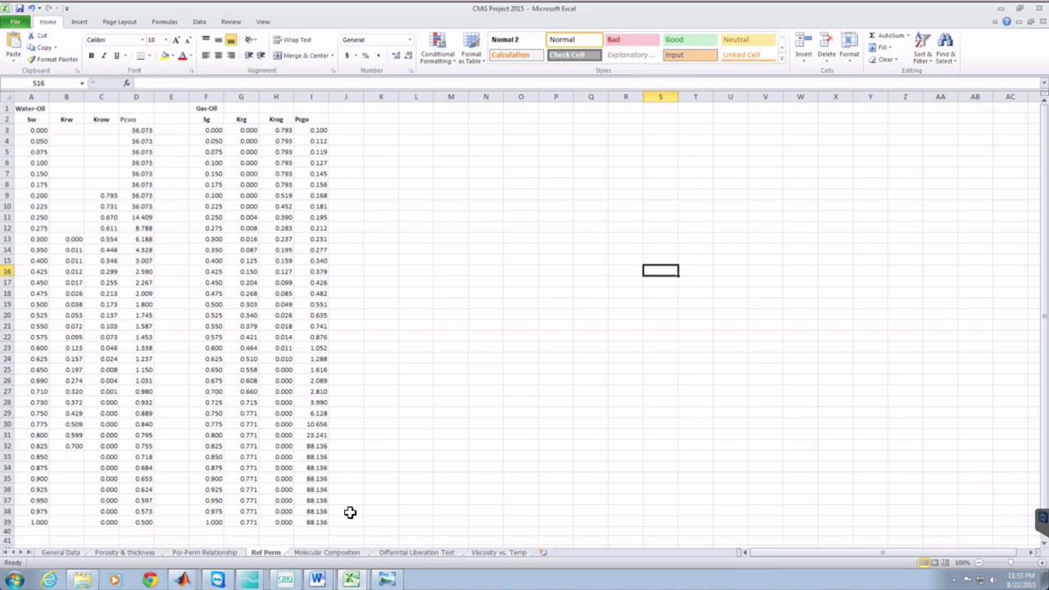
# - Select the Sw values from A3 down to A39 on the Rel Perm sheet
pyautogui.click(36, 131)
pyautogui.moveTo(36, 148); pyautogui.dragTo(39, 523)
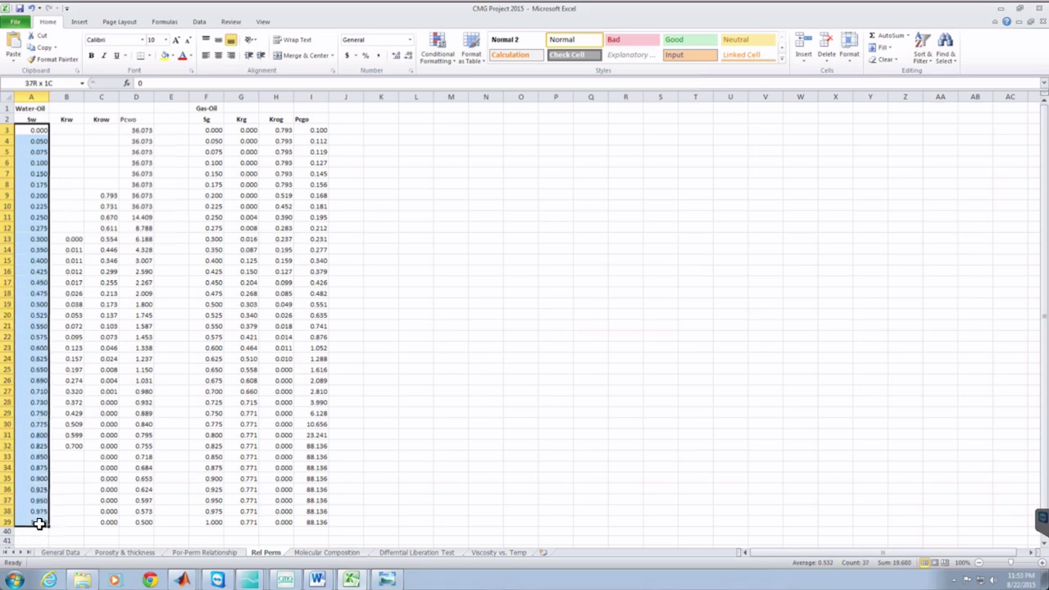
pyautogui.moveTo(40, 522); pyautogui.dragTo(39, 522)
pyautogui.click(318, 579)
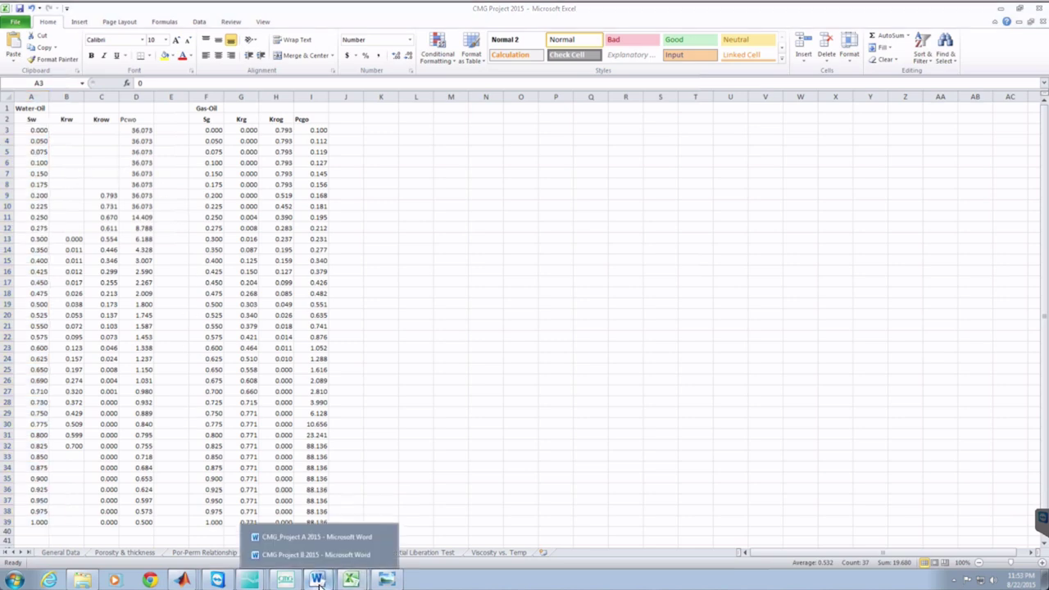
# - Review the Brooks-Corey Pc_ow and Pc_go equations in Word, then return to CMG Project 2015_Practice
pyautogui.click(332, 535)
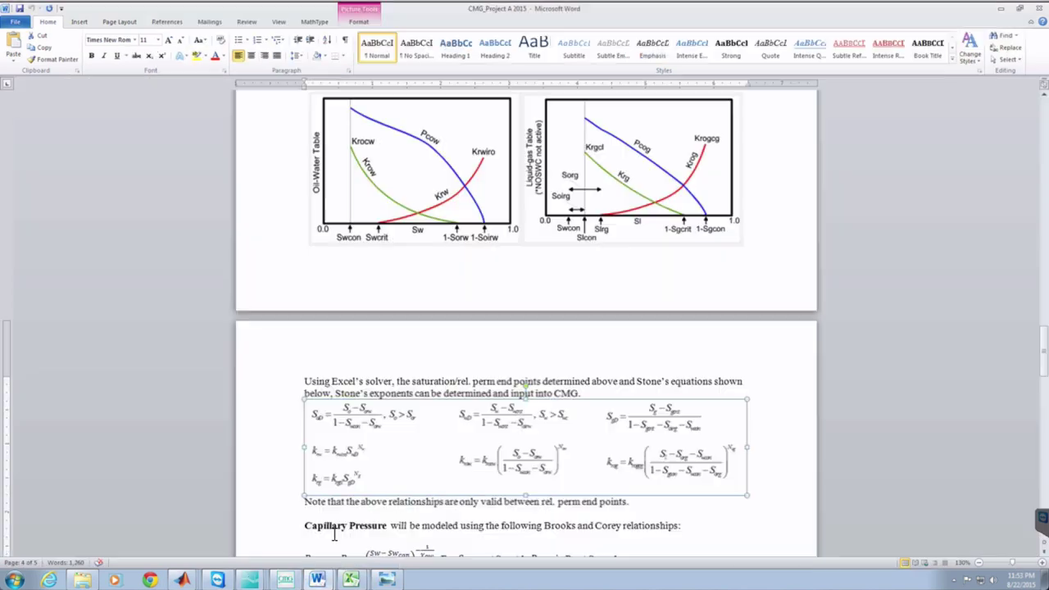
pyautogui.click(1043, 351)
pyautogui.moveTo(1043, 351); pyautogui.dragTo(1044, 372)
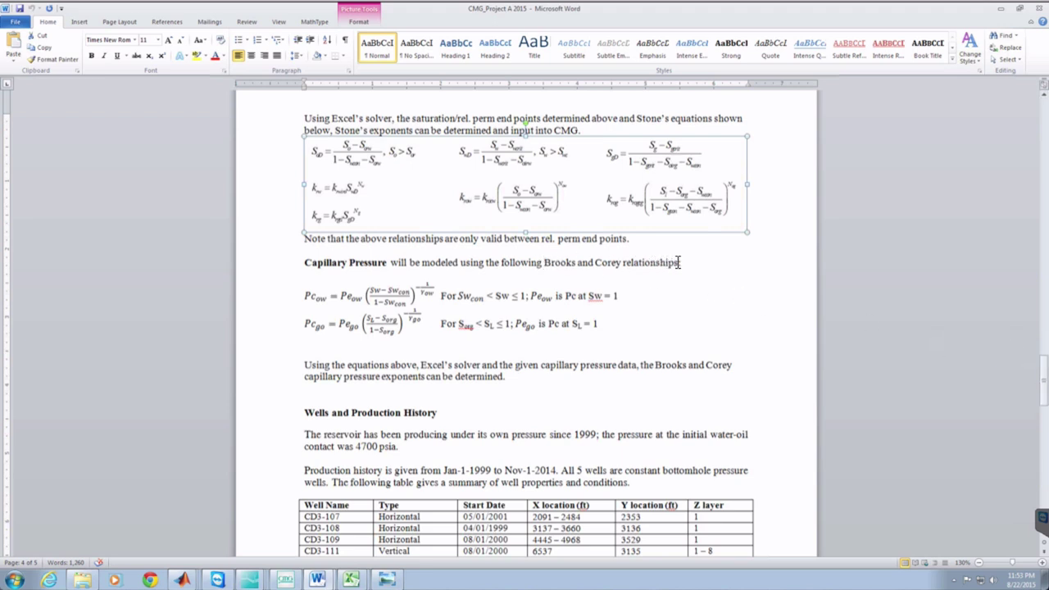
pyautogui.click(315, 295)
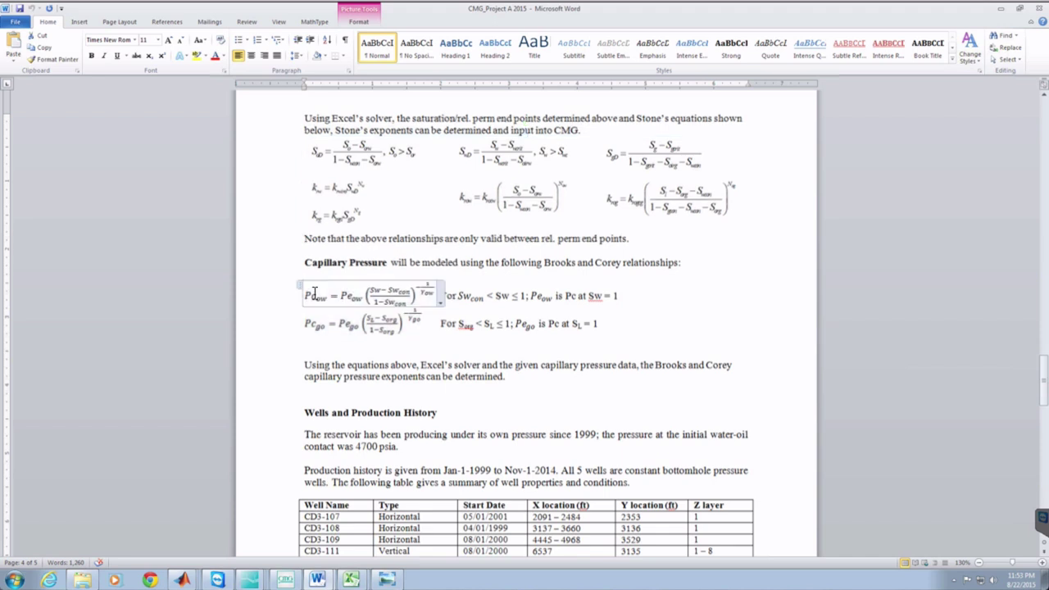
pyautogui.click(353, 325)
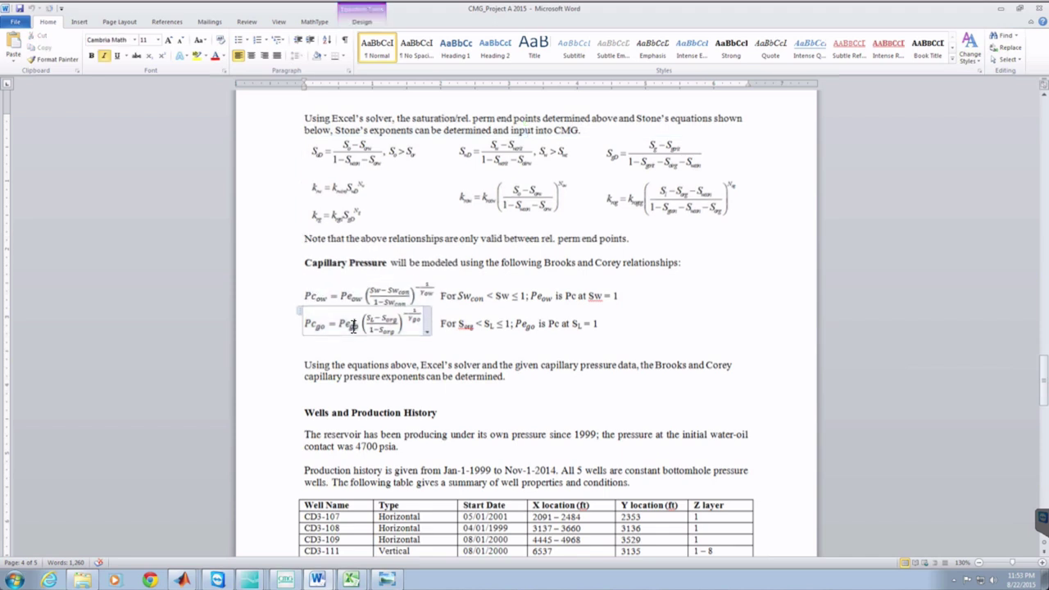
pyautogui.click(350, 579)
pyautogui.click(350, 555)
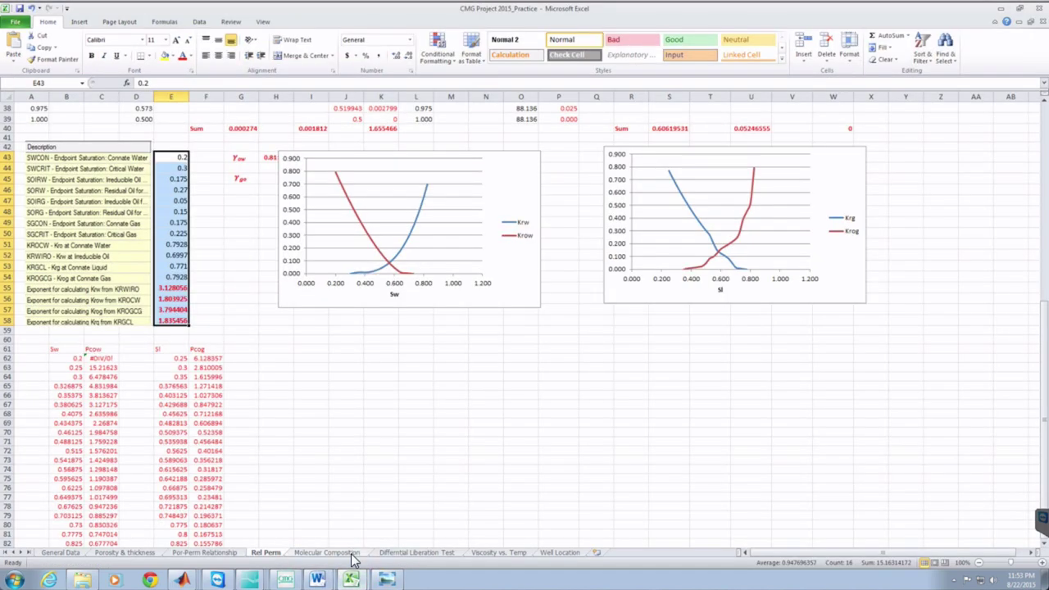
pyautogui.moveTo(1045, 360); pyautogui.dragTo(1045, 146)
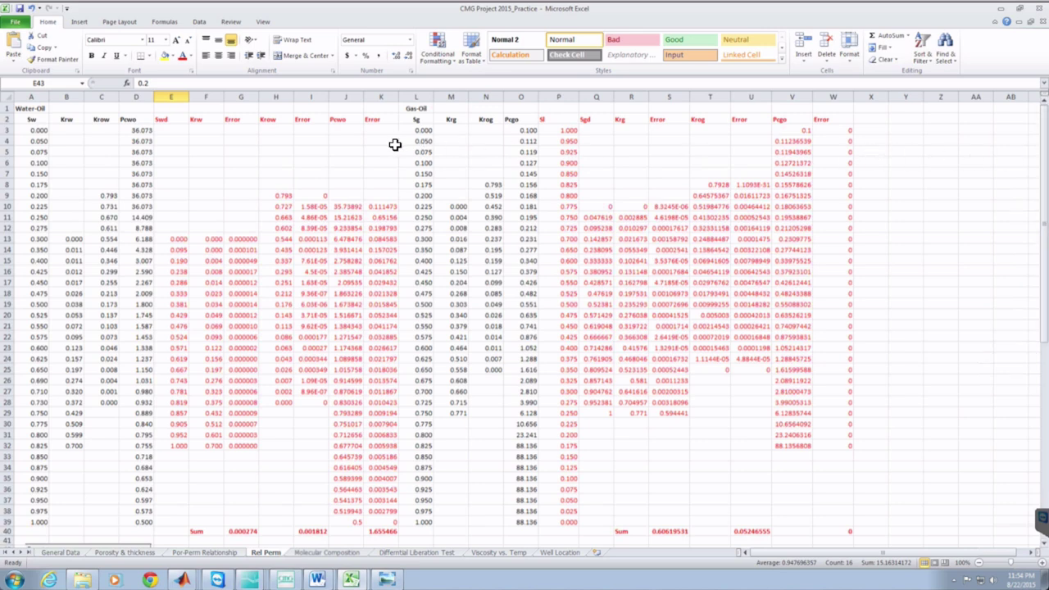
pyautogui.click(345, 205)
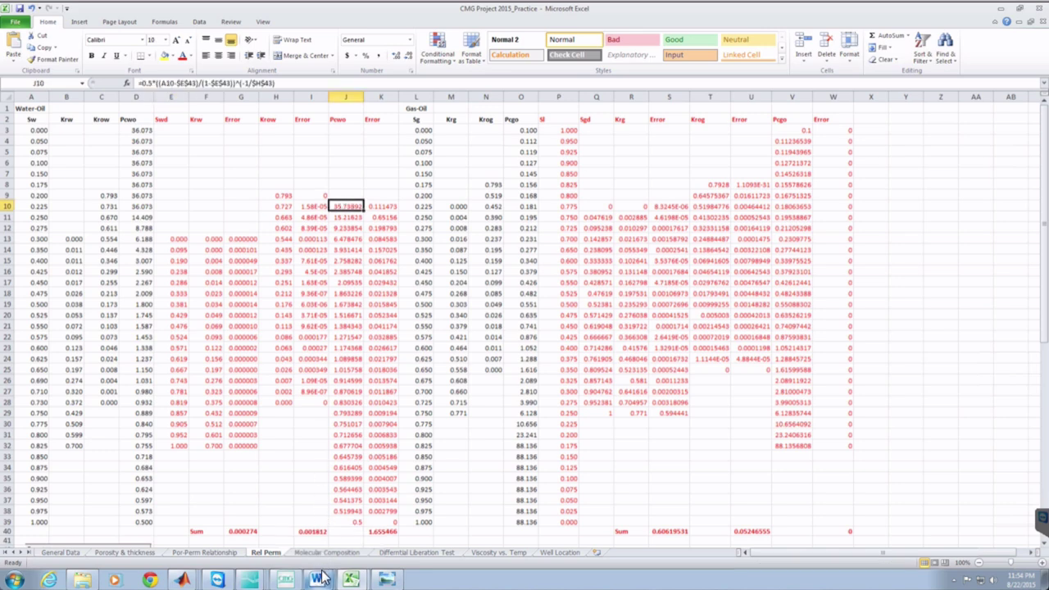
pyautogui.moveTo(322, 577)
pyautogui.click(322, 534)
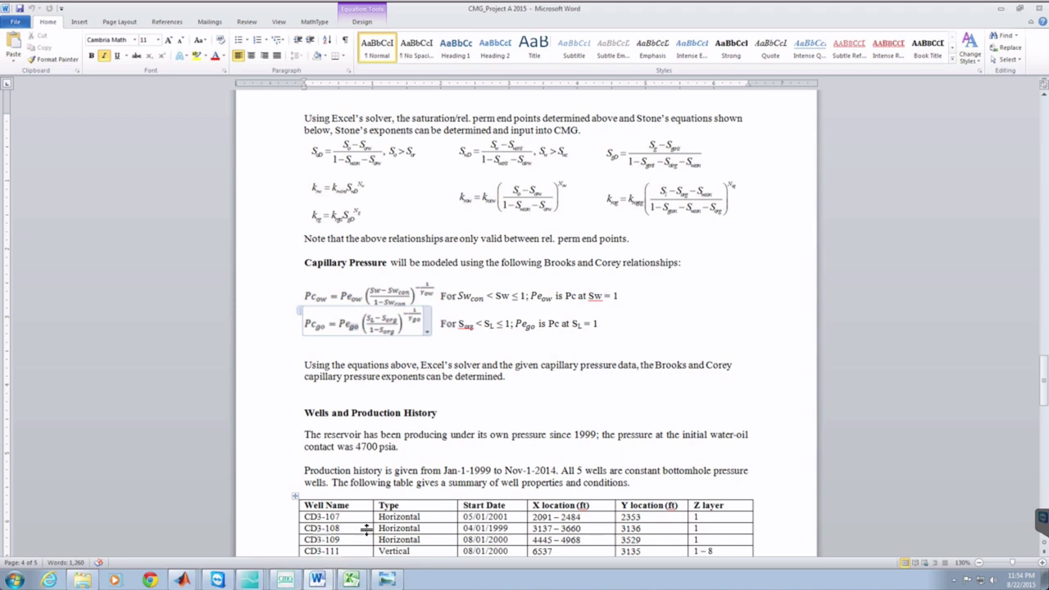
pyautogui.click(309, 296)
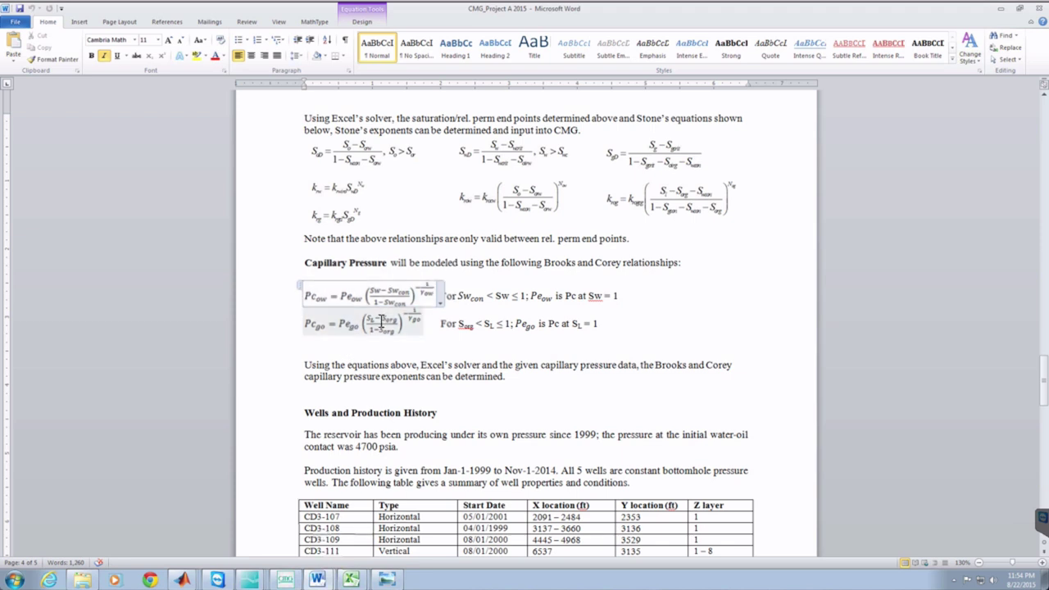
pyautogui.moveTo(352, 292); pyautogui.dragTo(410, 301)
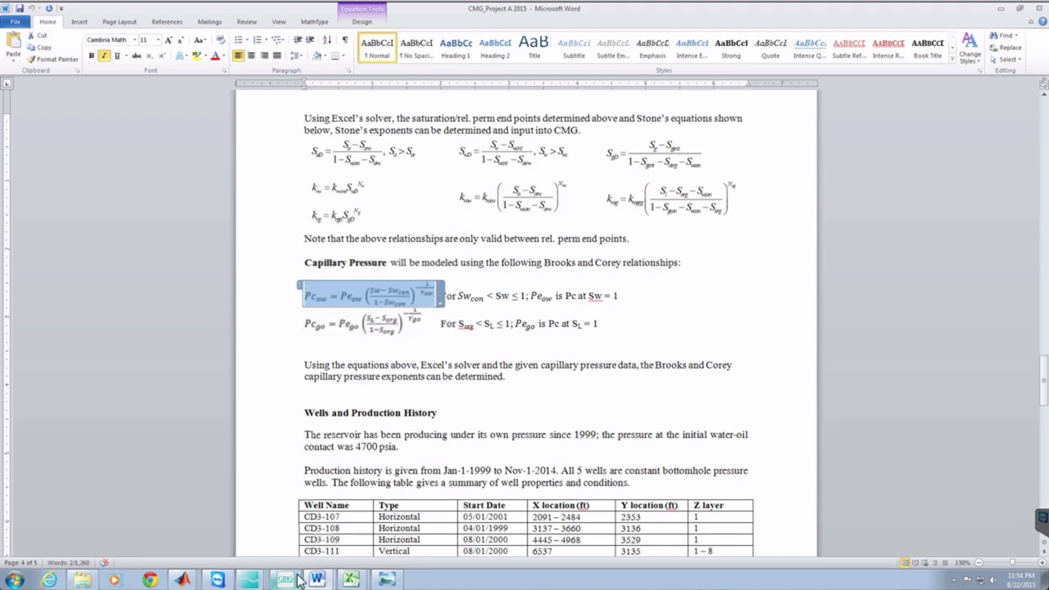
pyautogui.click(350, 580)
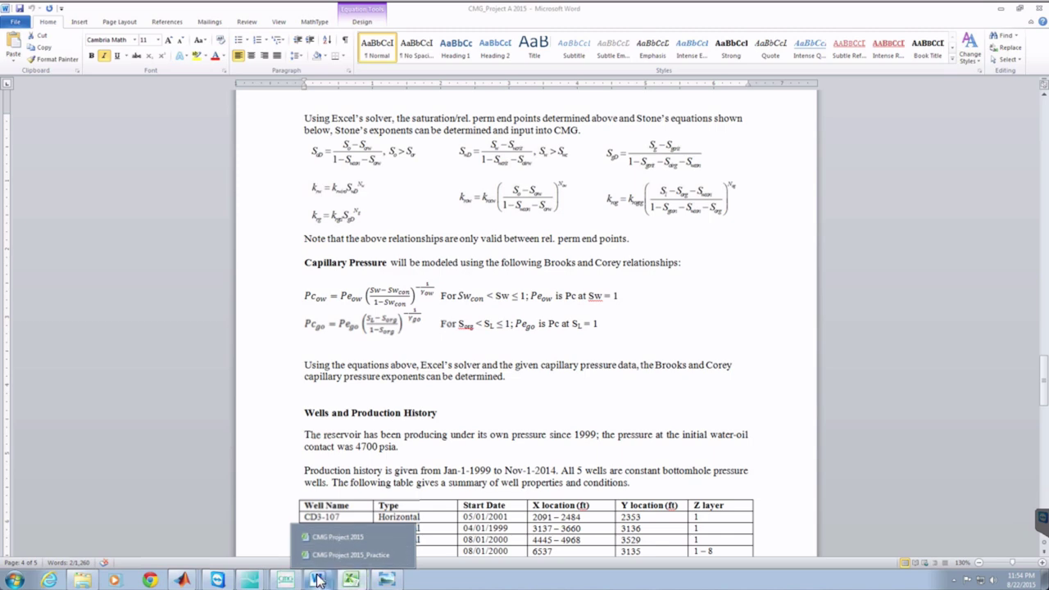
pyautogui.click(336, 555)
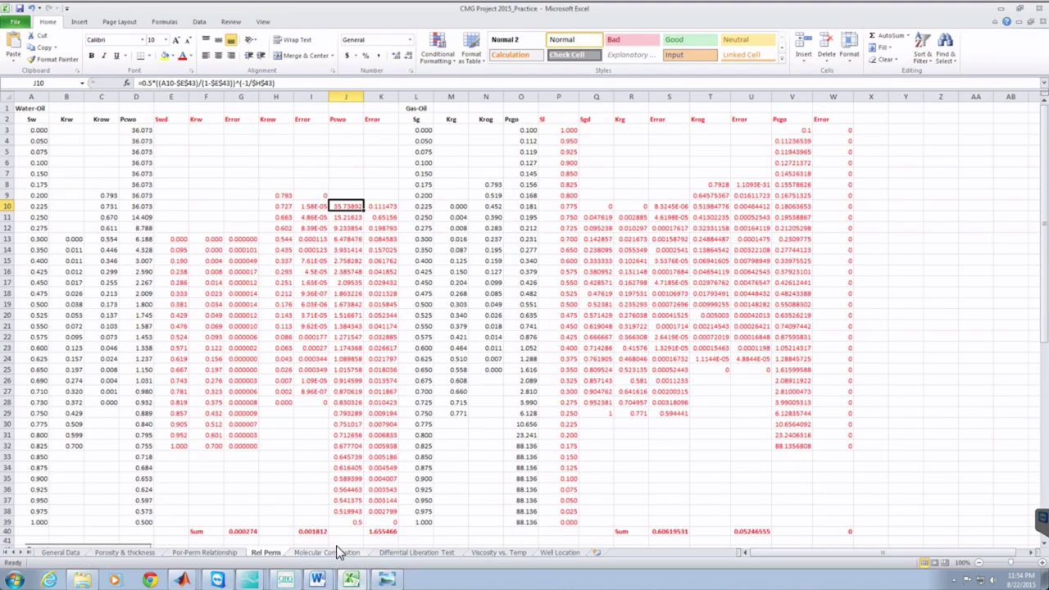
# - Select the Pcwo error values in K10:K38 and move the Krw/Krow chart further right
pyautogui.click(381, 214)
pyautogui.moveTo(384, 206); pyautogui.dragTo(381, 511)
pyautogui.moveTo(1045, 299); pyautogui.dragTo(1045, 316)
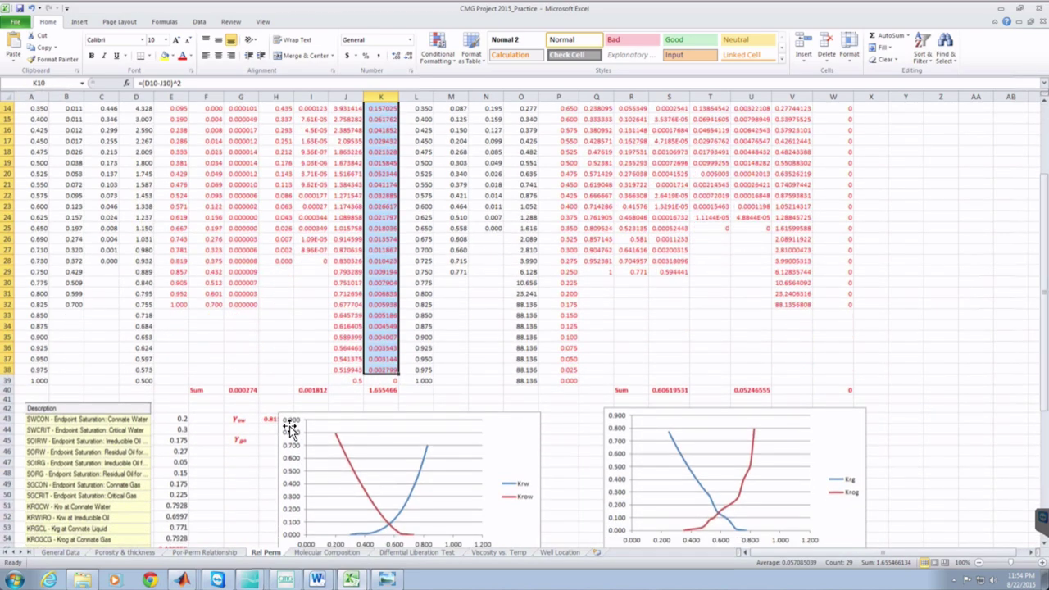
pyautogui.click(347, 425)
pyautogui.moveTo(423, 426); pyautogui.dragTo(542, 427)
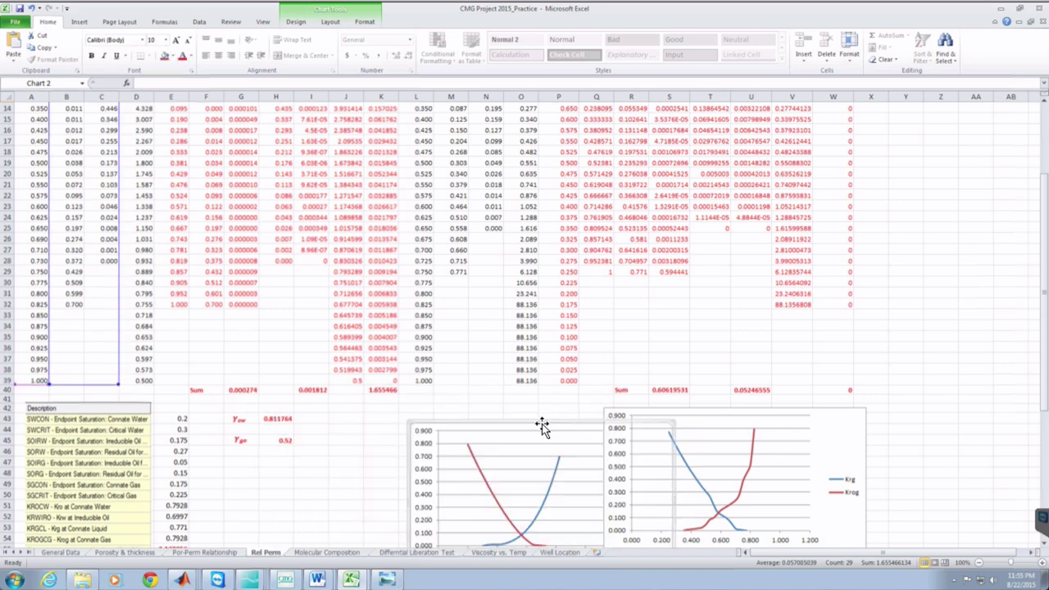
# - Check the fitted exponent in H43 (0.811764) and the Pcwo and error formulas in J10 and K10
pyautogui.click(280, 421)
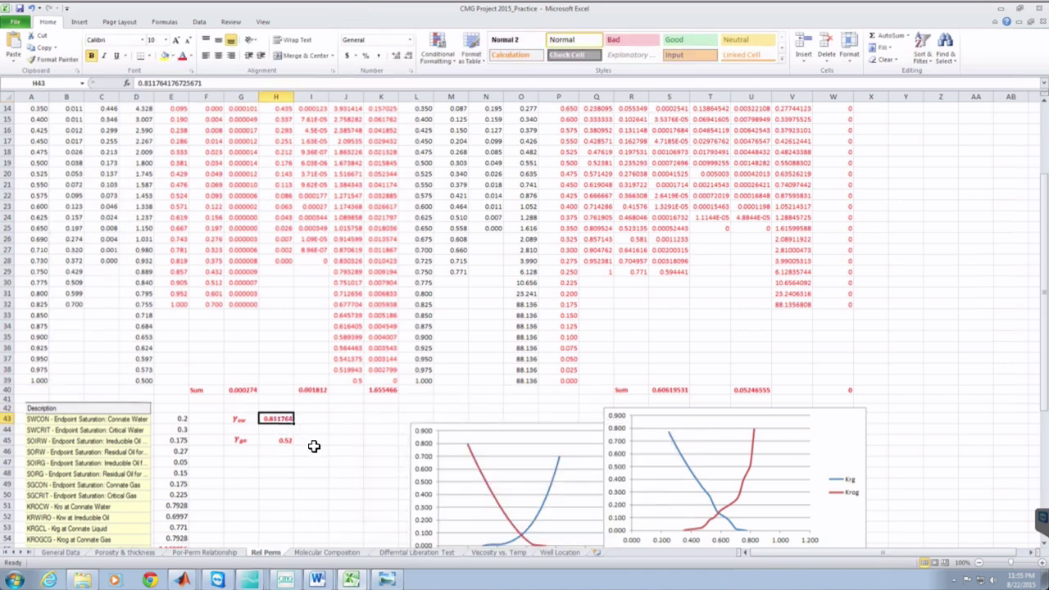
pyautogui.moveTo(1045, 304); pyautogui.dragTo(1045, 211)
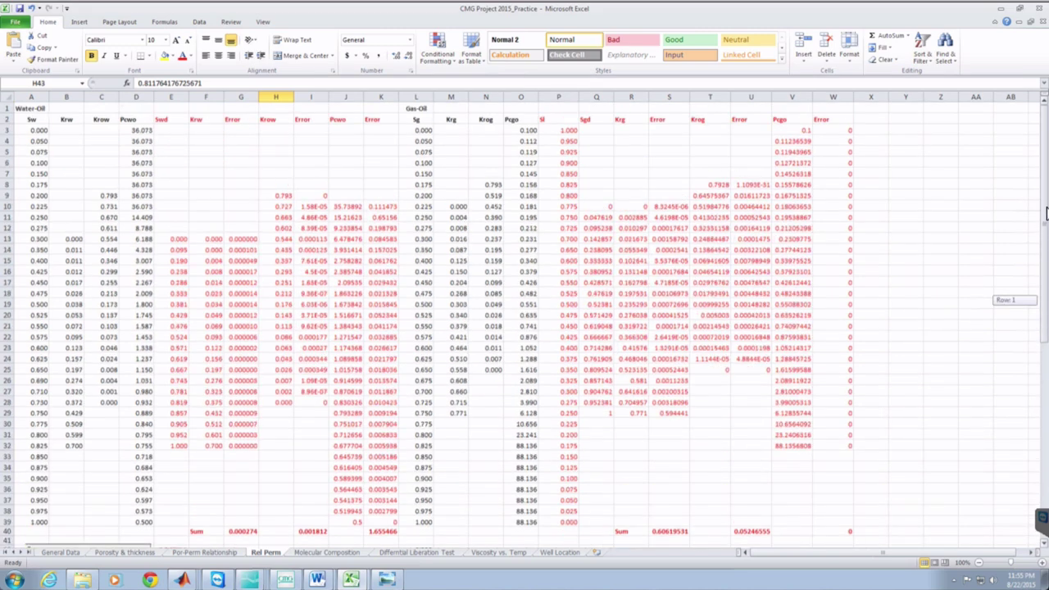
pyautogui.click(349, 204)
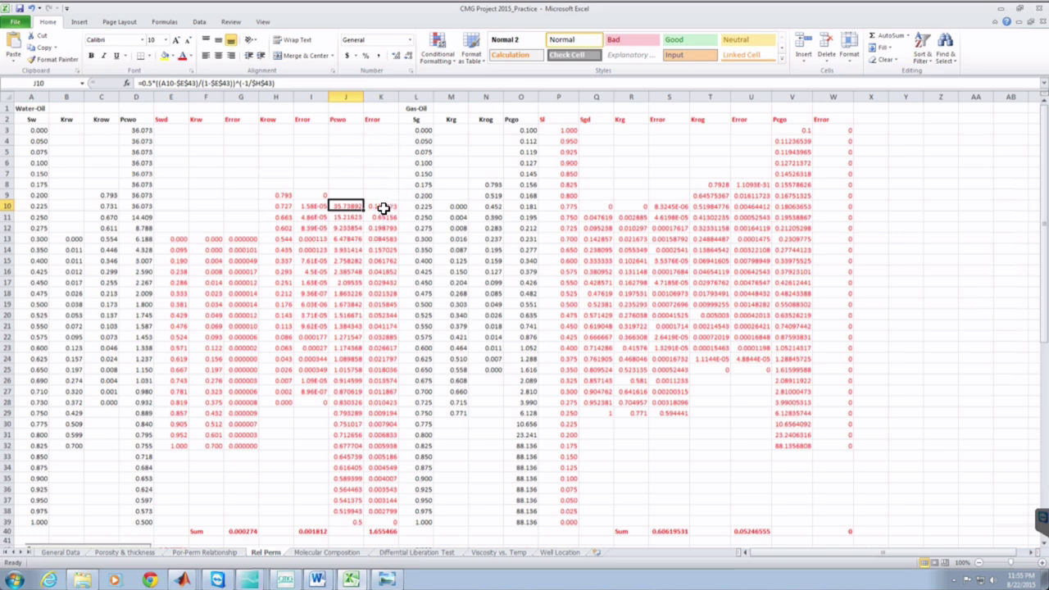
pyautogui.click(383, 208)
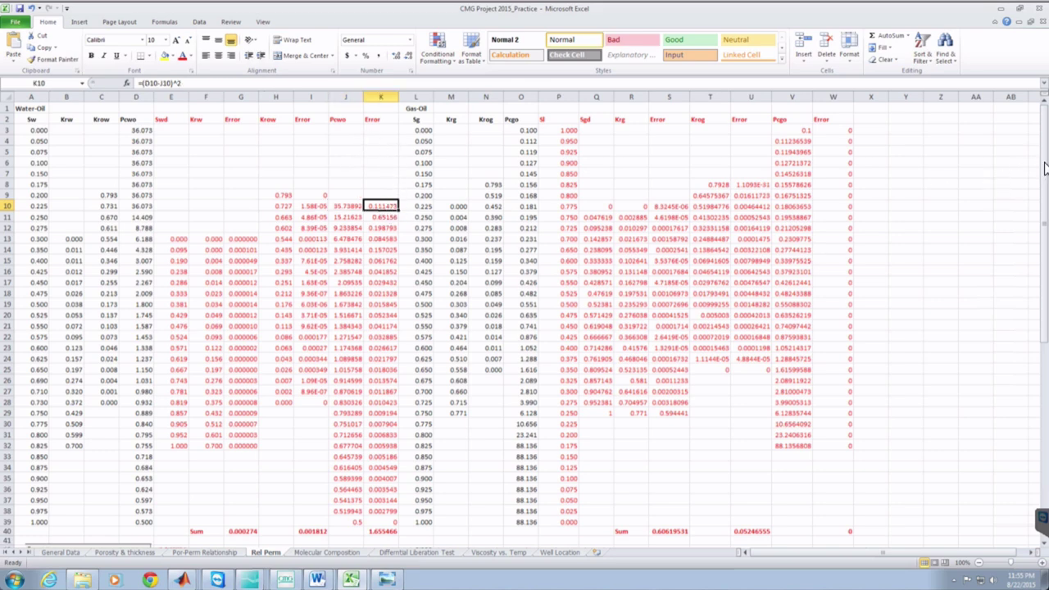
pyautogui.moveTo(1045, 164); pyautogui.dragTo(1046, 168)
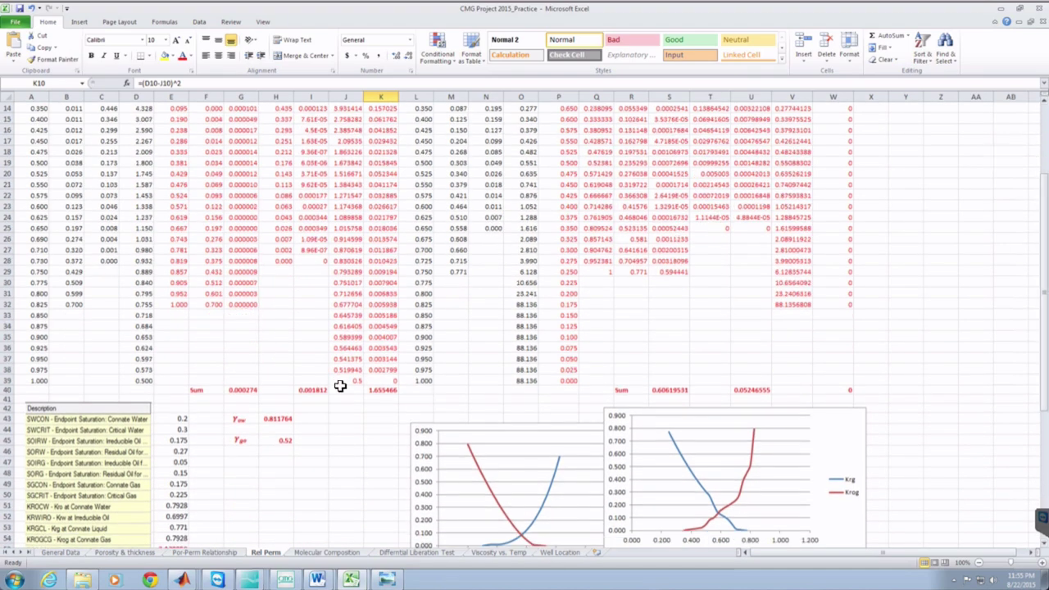
pyautogui.click(276, 419)
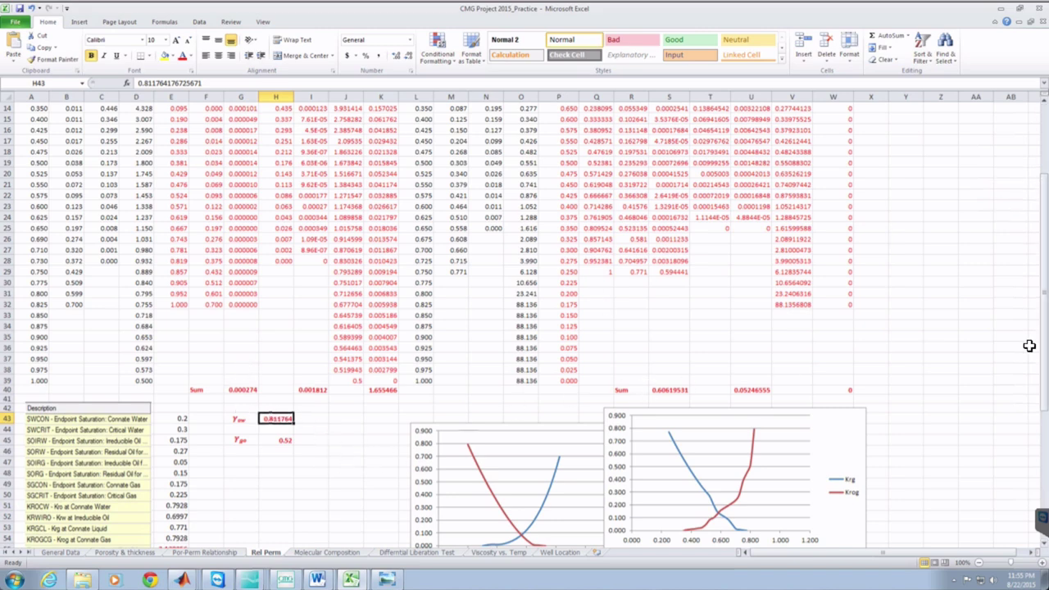
pyautogui.moveTo(1045, 357); pyautogui.dragTo(1045, 256)
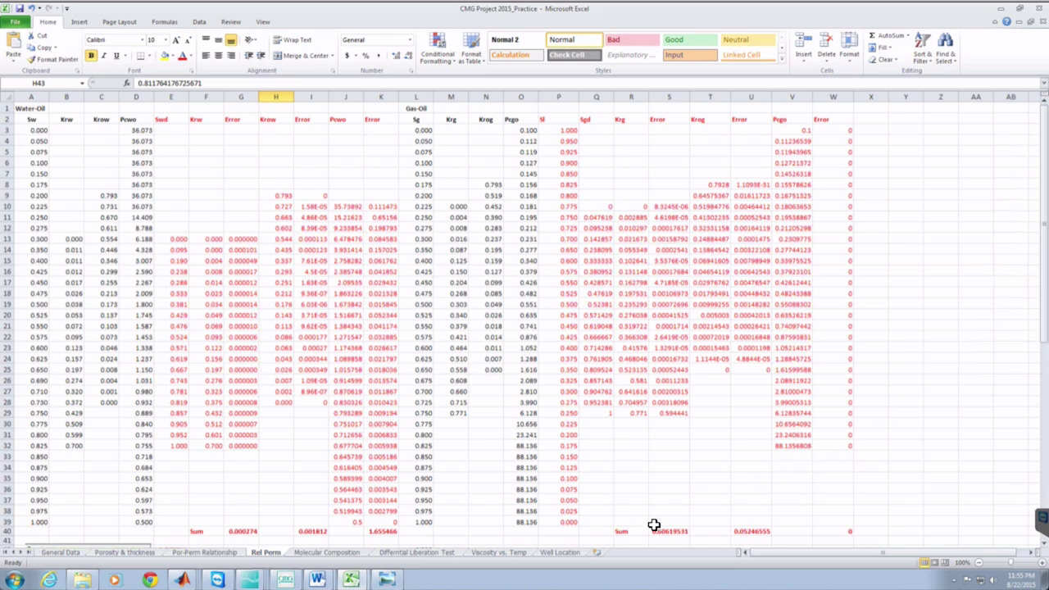